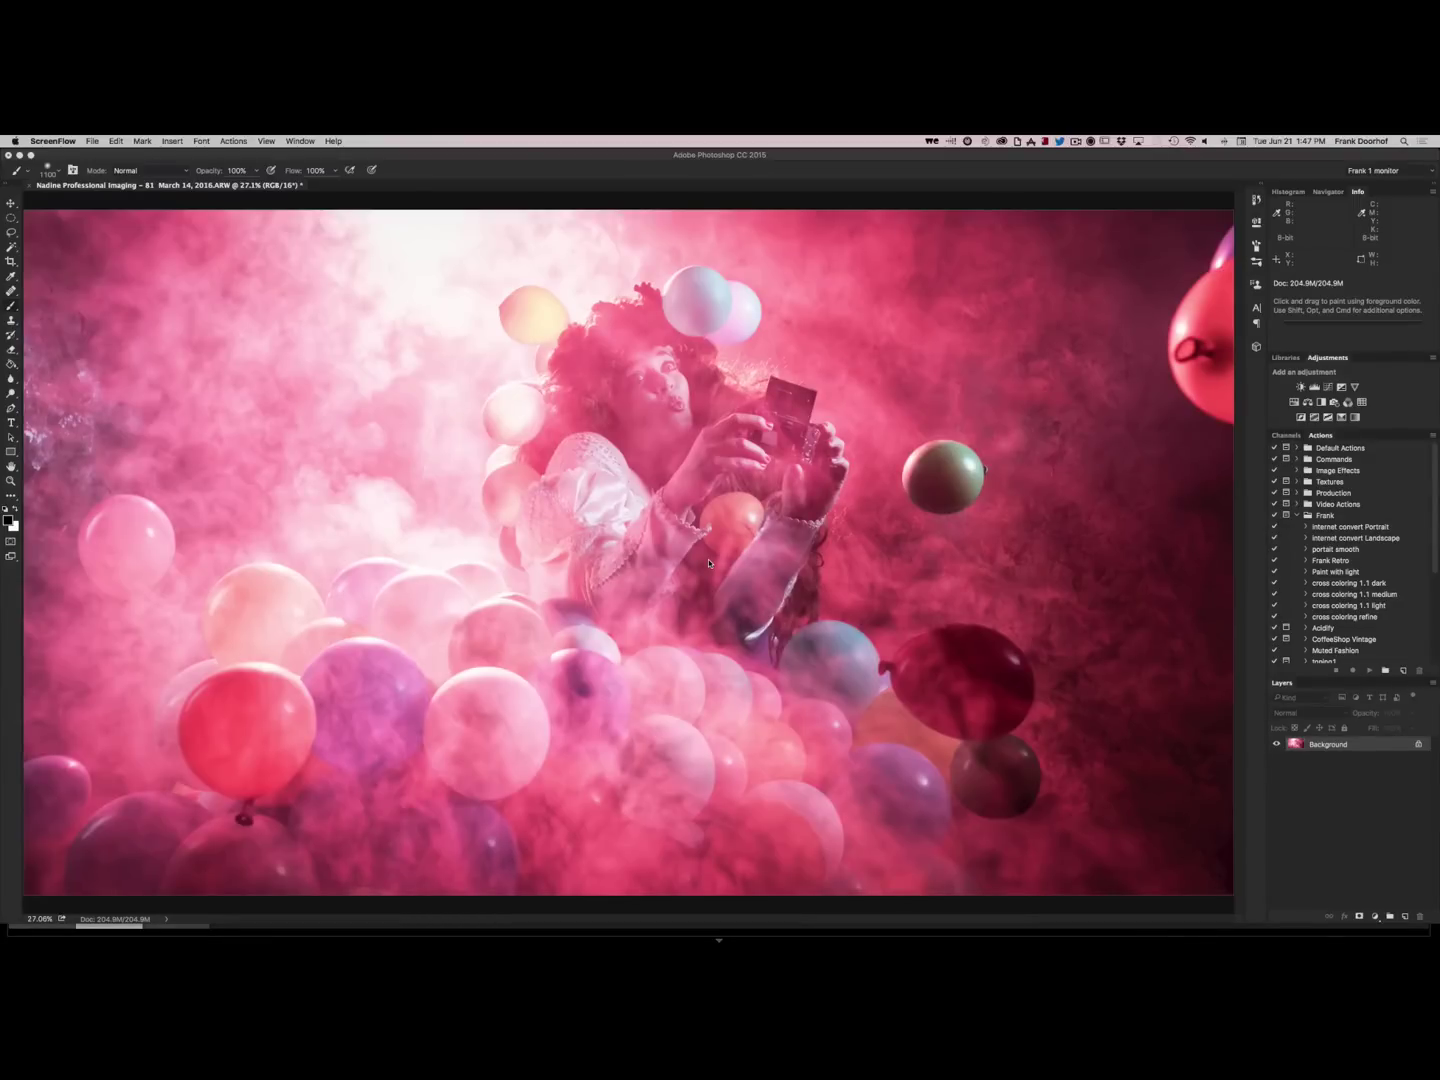
Launch Filter > Alien Skin > Exposure X on the balloon portrait
{"action": "left_click", "coordinate": [321, 153]}
{"action": "left_click", "coordinate": [278, 141]}
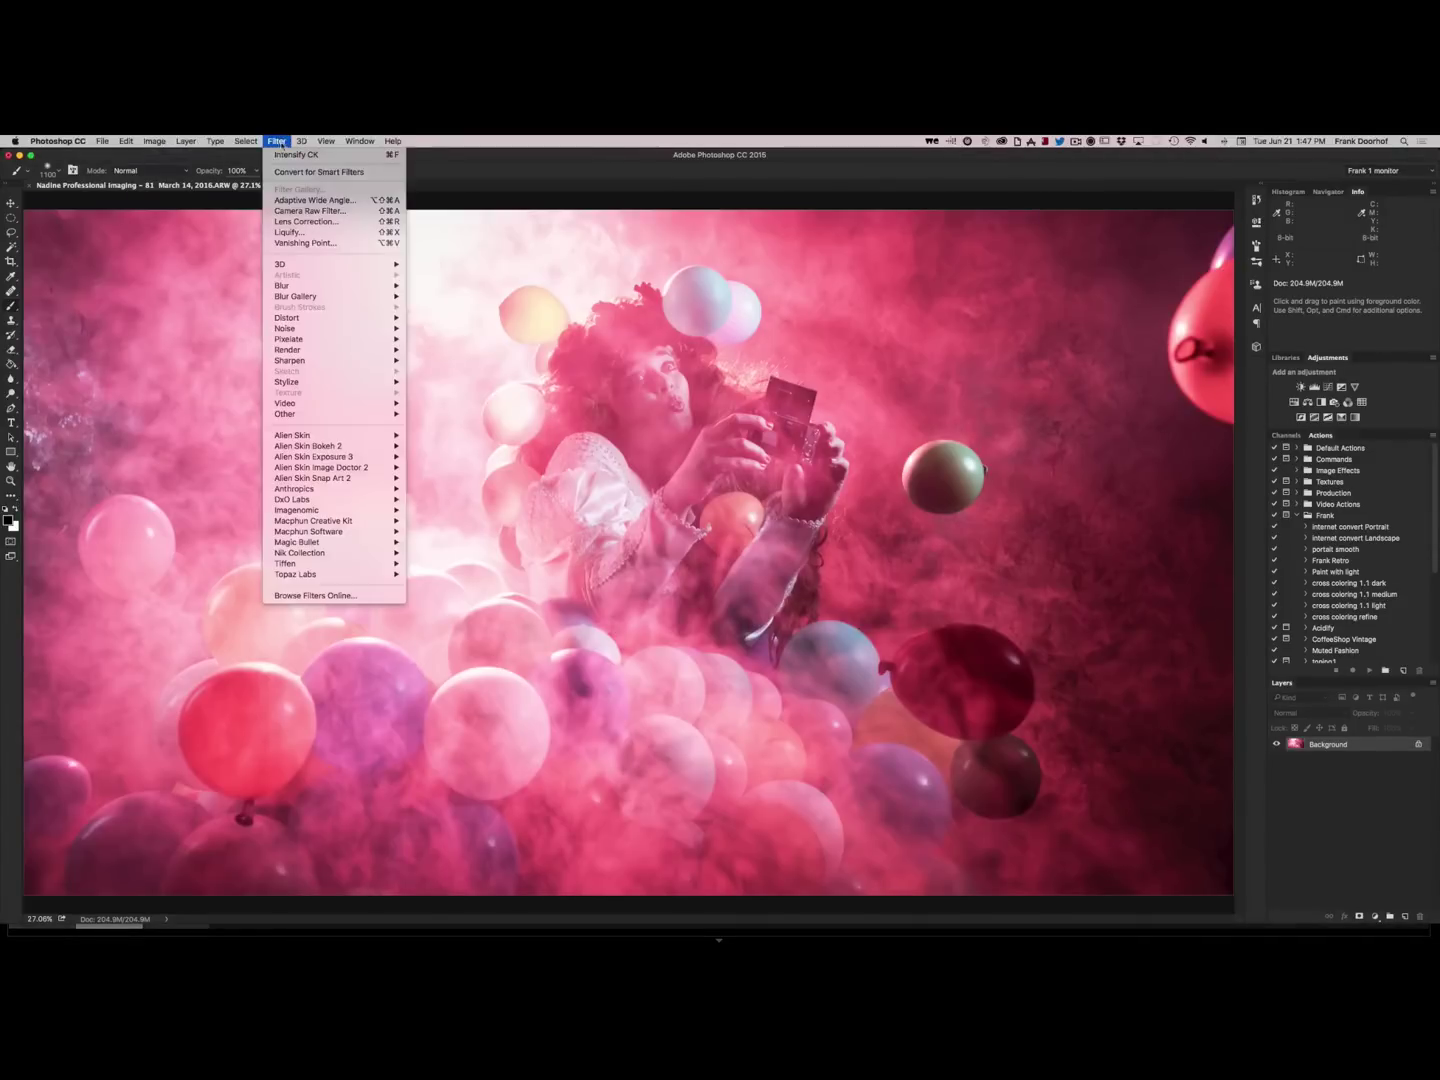
{"action": "mouse_move", "coordinate": [343, 435]}
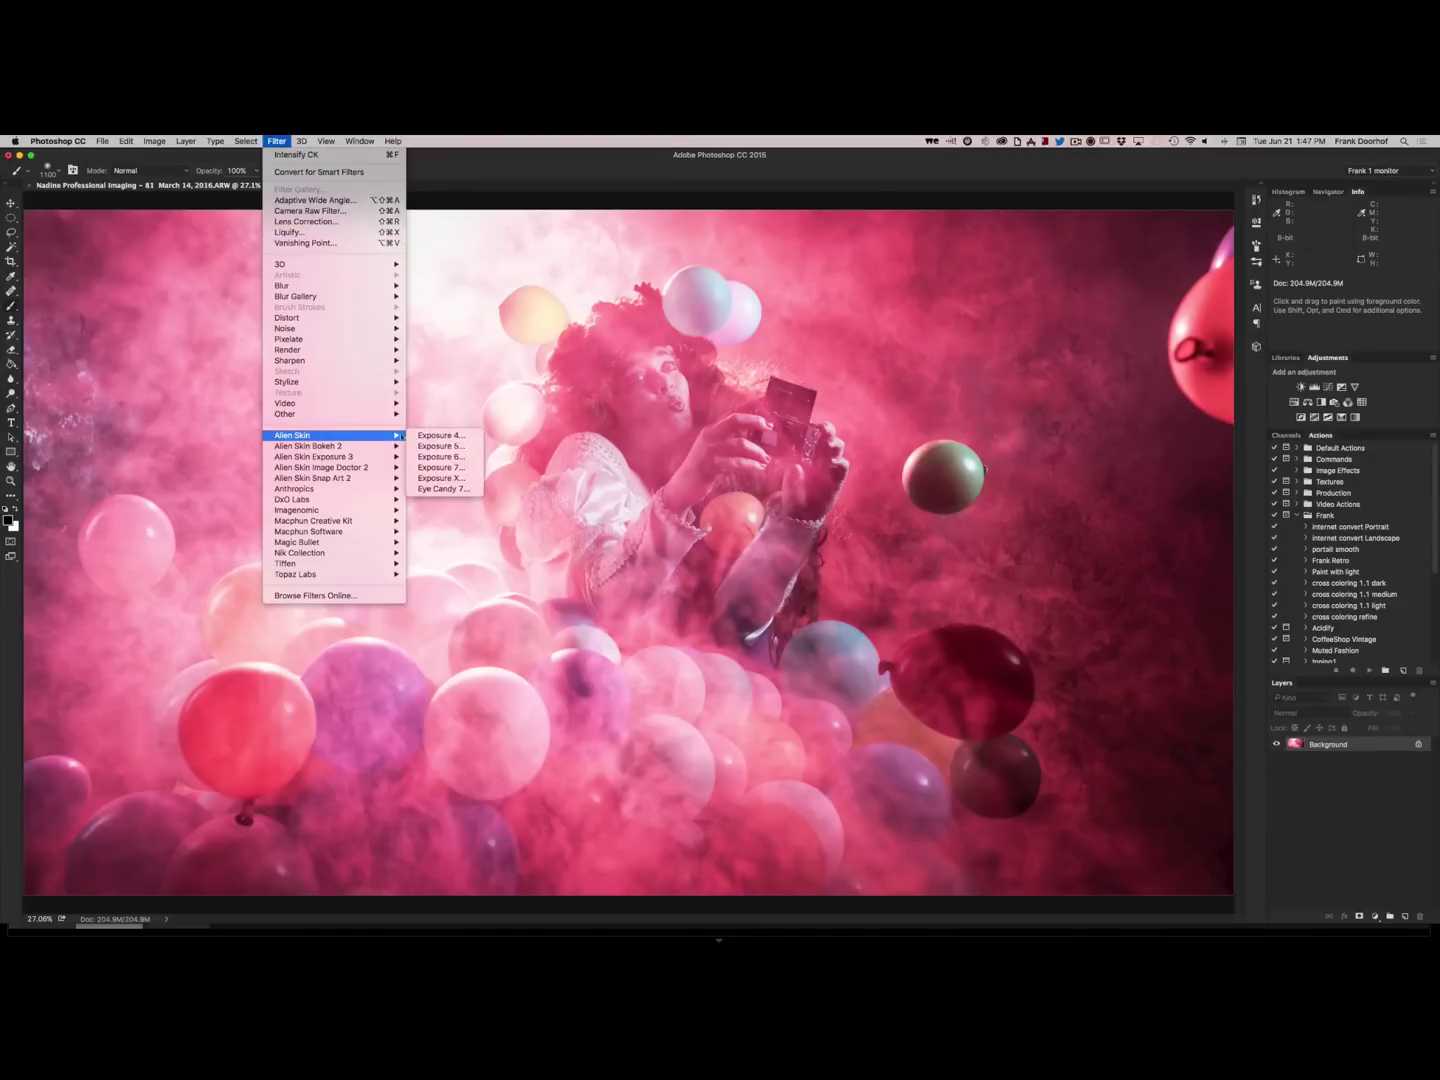
{"action": "left_click", "coordinate": [440, 478]}
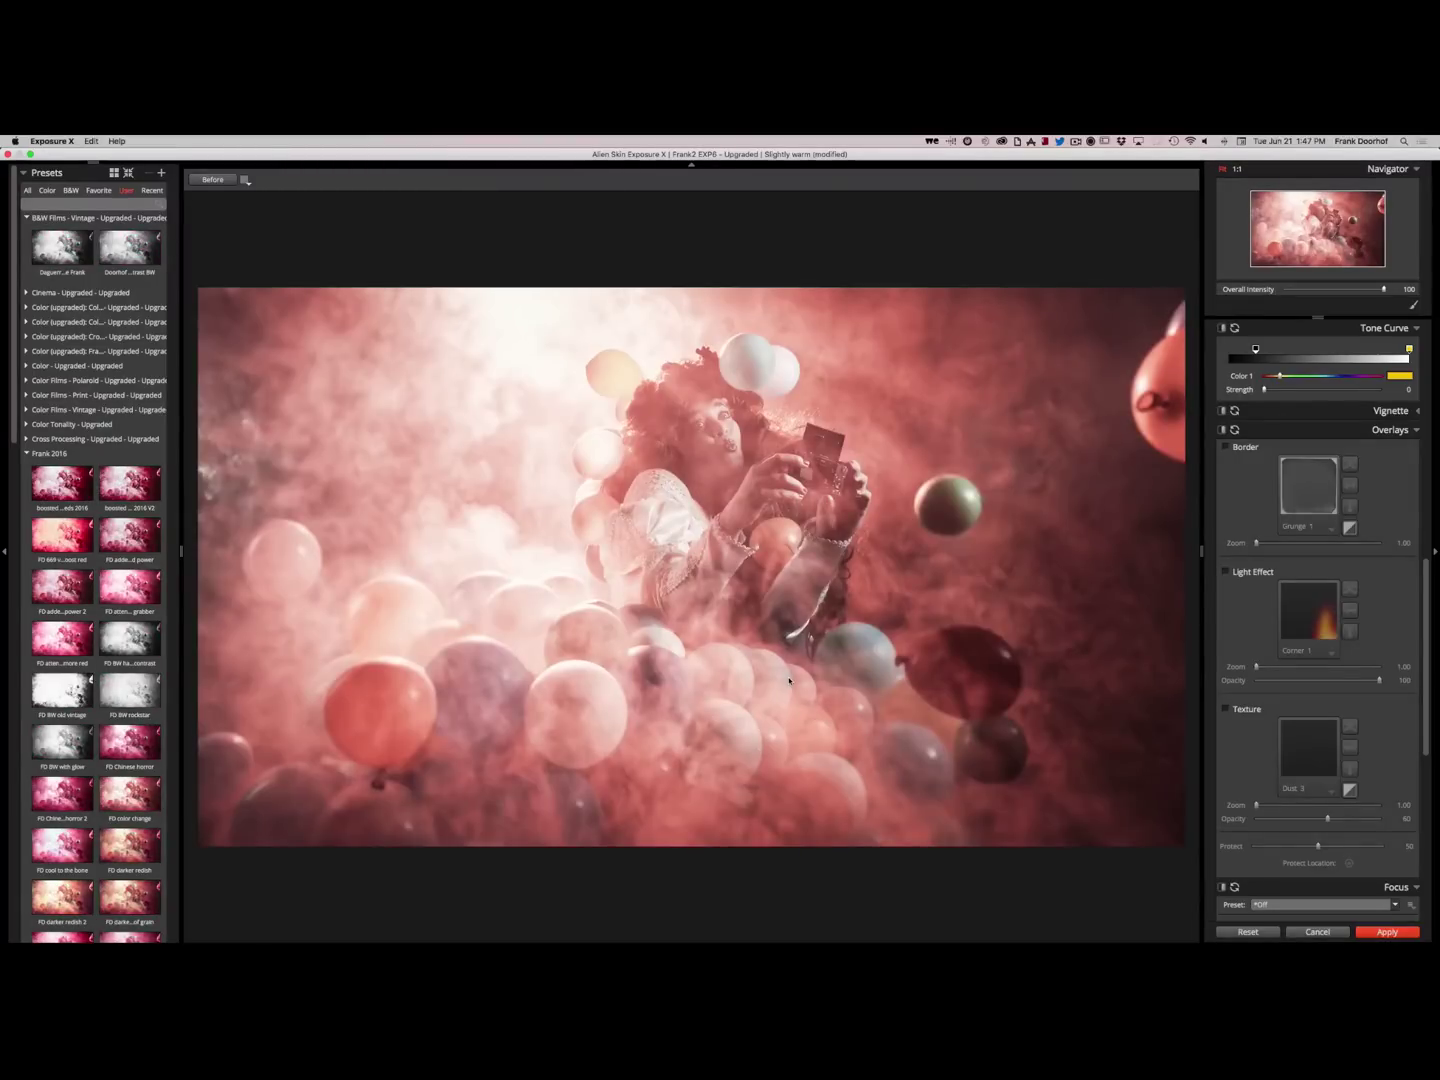
Compare Frank 2016 presets (pale but colors, Chinese horror, color change, cool to the bone) to pick a warm look
{"action": "left_click_drag", "start_coordinate": [16, 382], "coordinate": [27, 463]}
{"action": "left_click", "coordinate": [116, 797]}
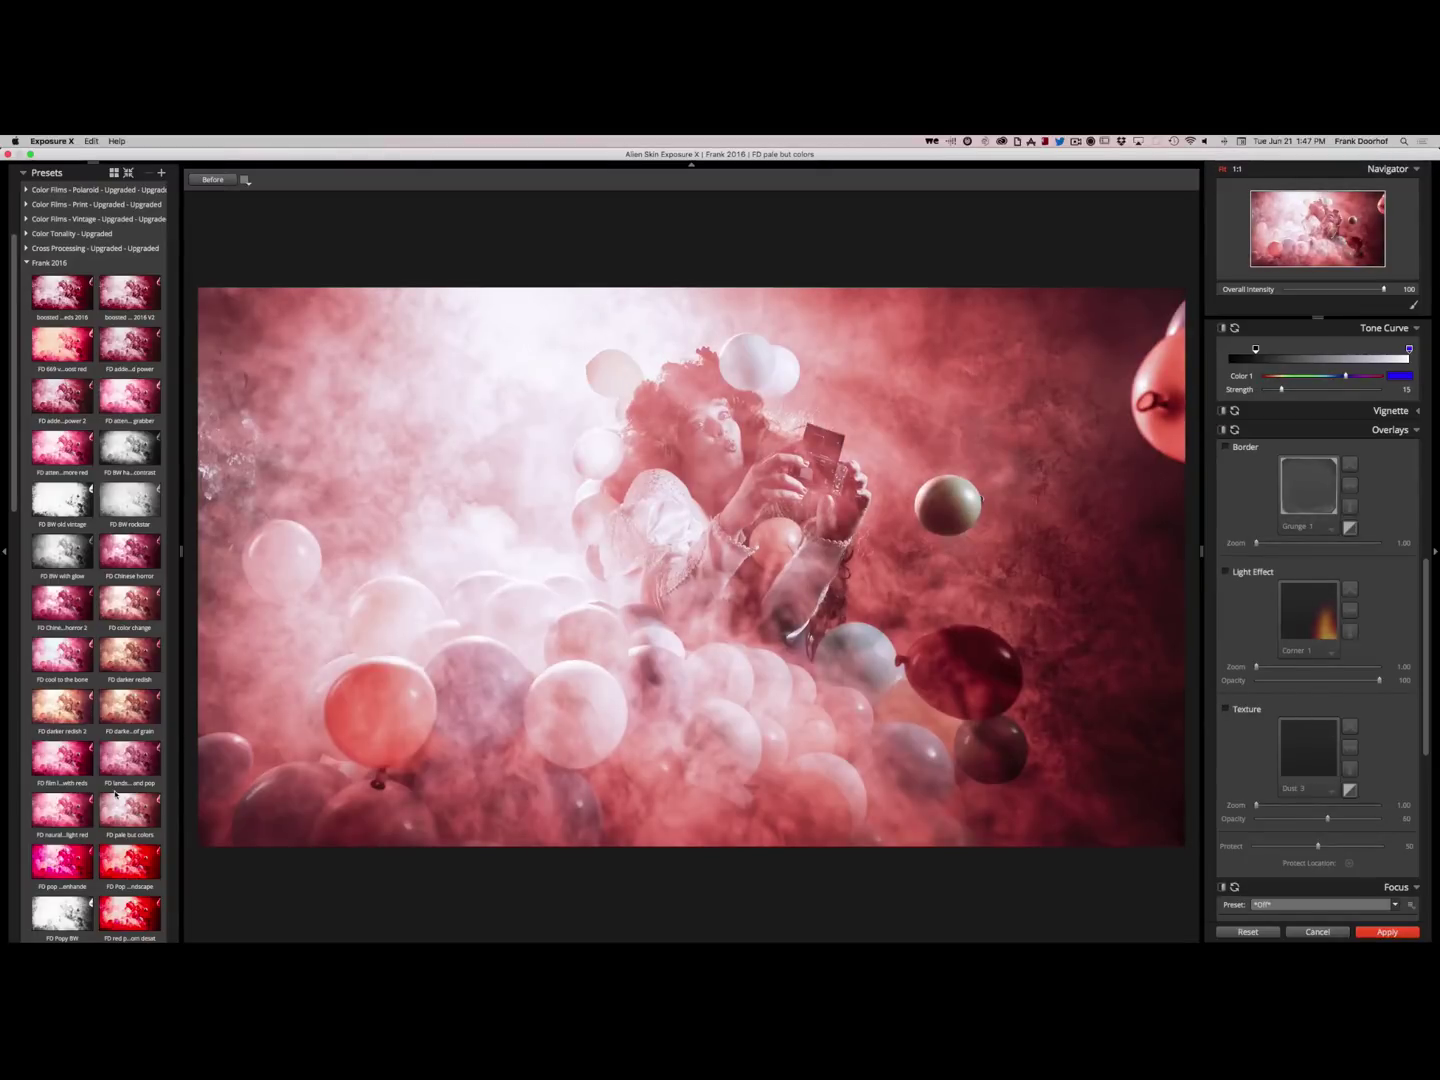
{"action": "left_click", "coordinate": [129, 549]}
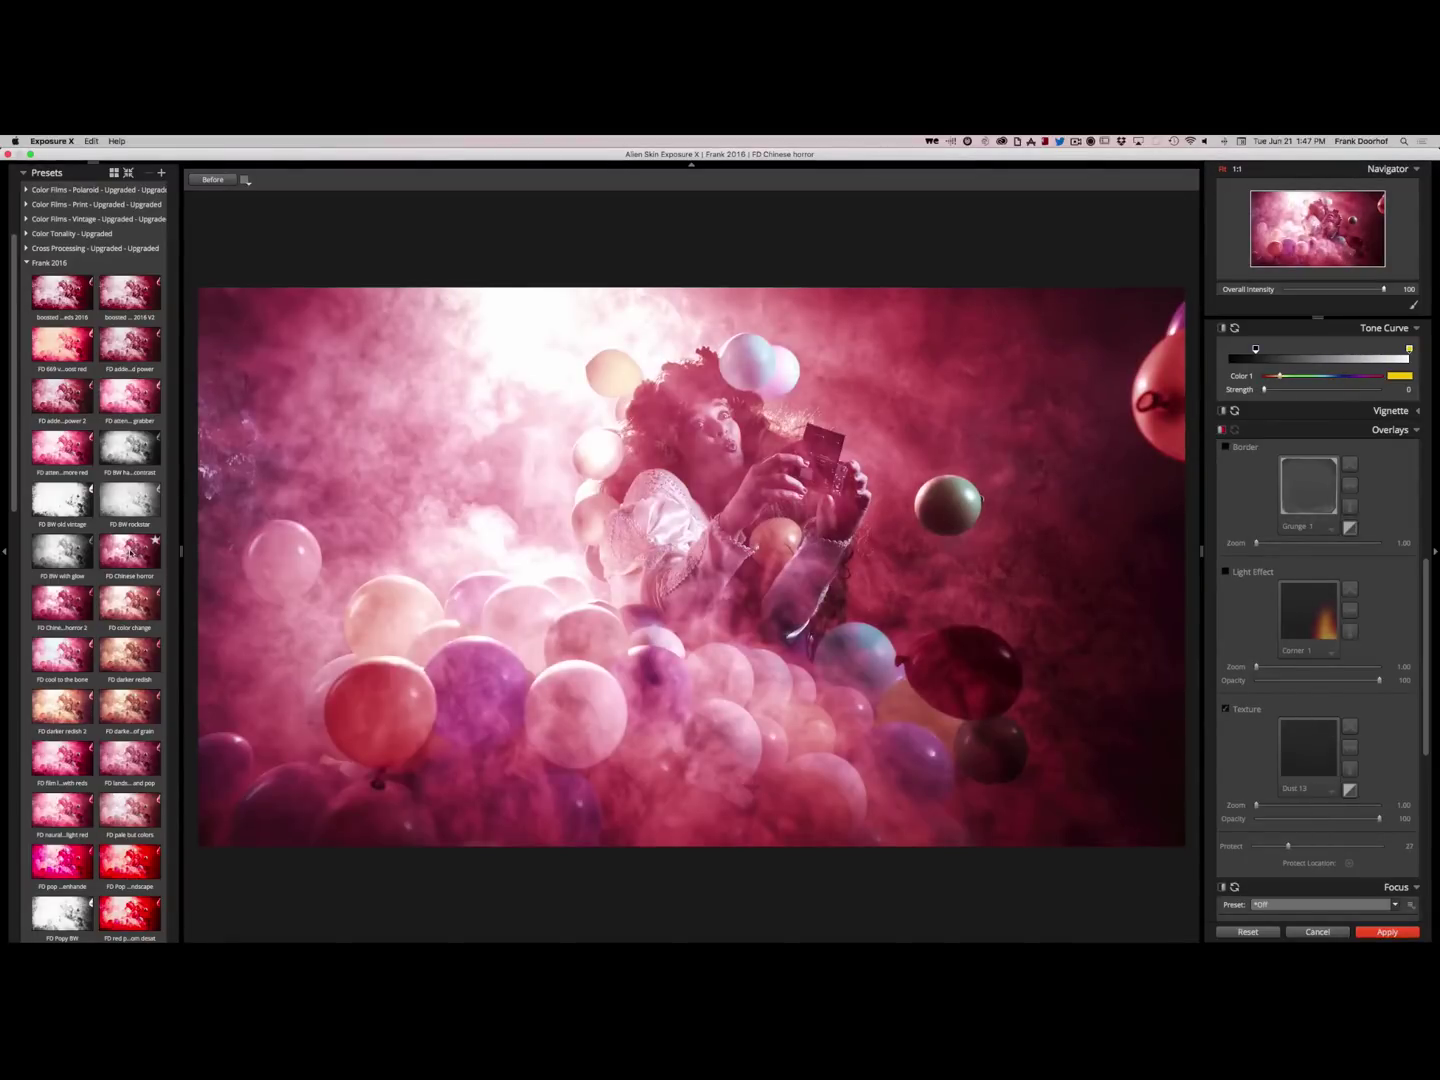
{"action": "left_click", "coordinate": [129, 550]}
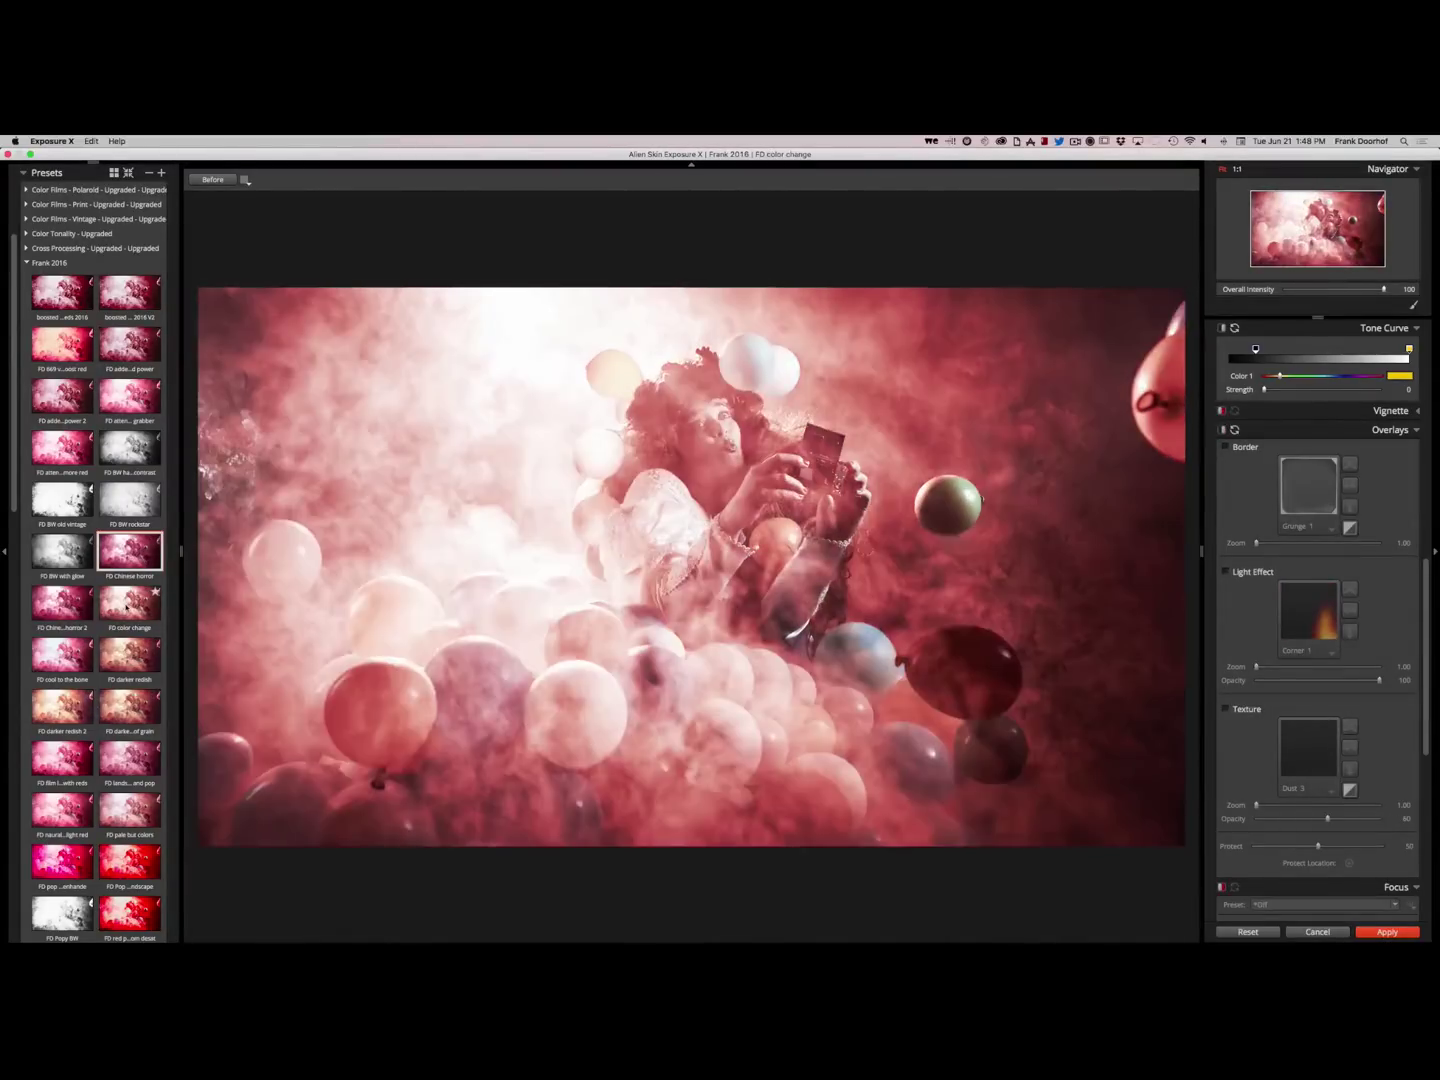
{"action": "left_click", "coordinate": [129, 607]}
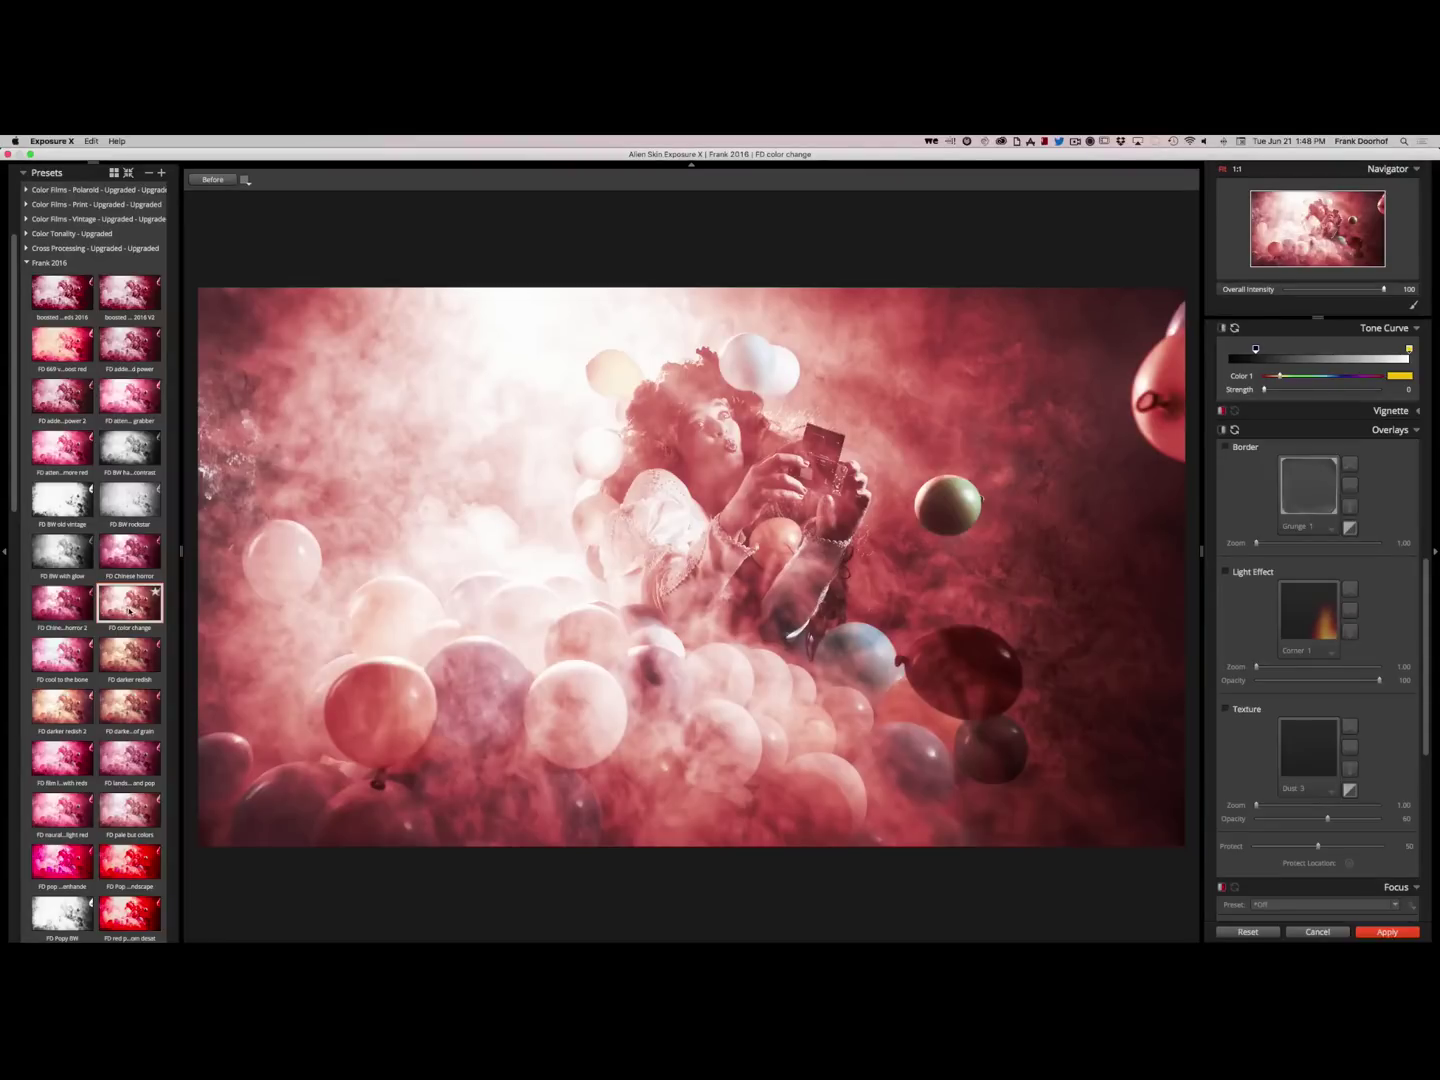
{"action": "left_click", "coordinate": [68, 607]}
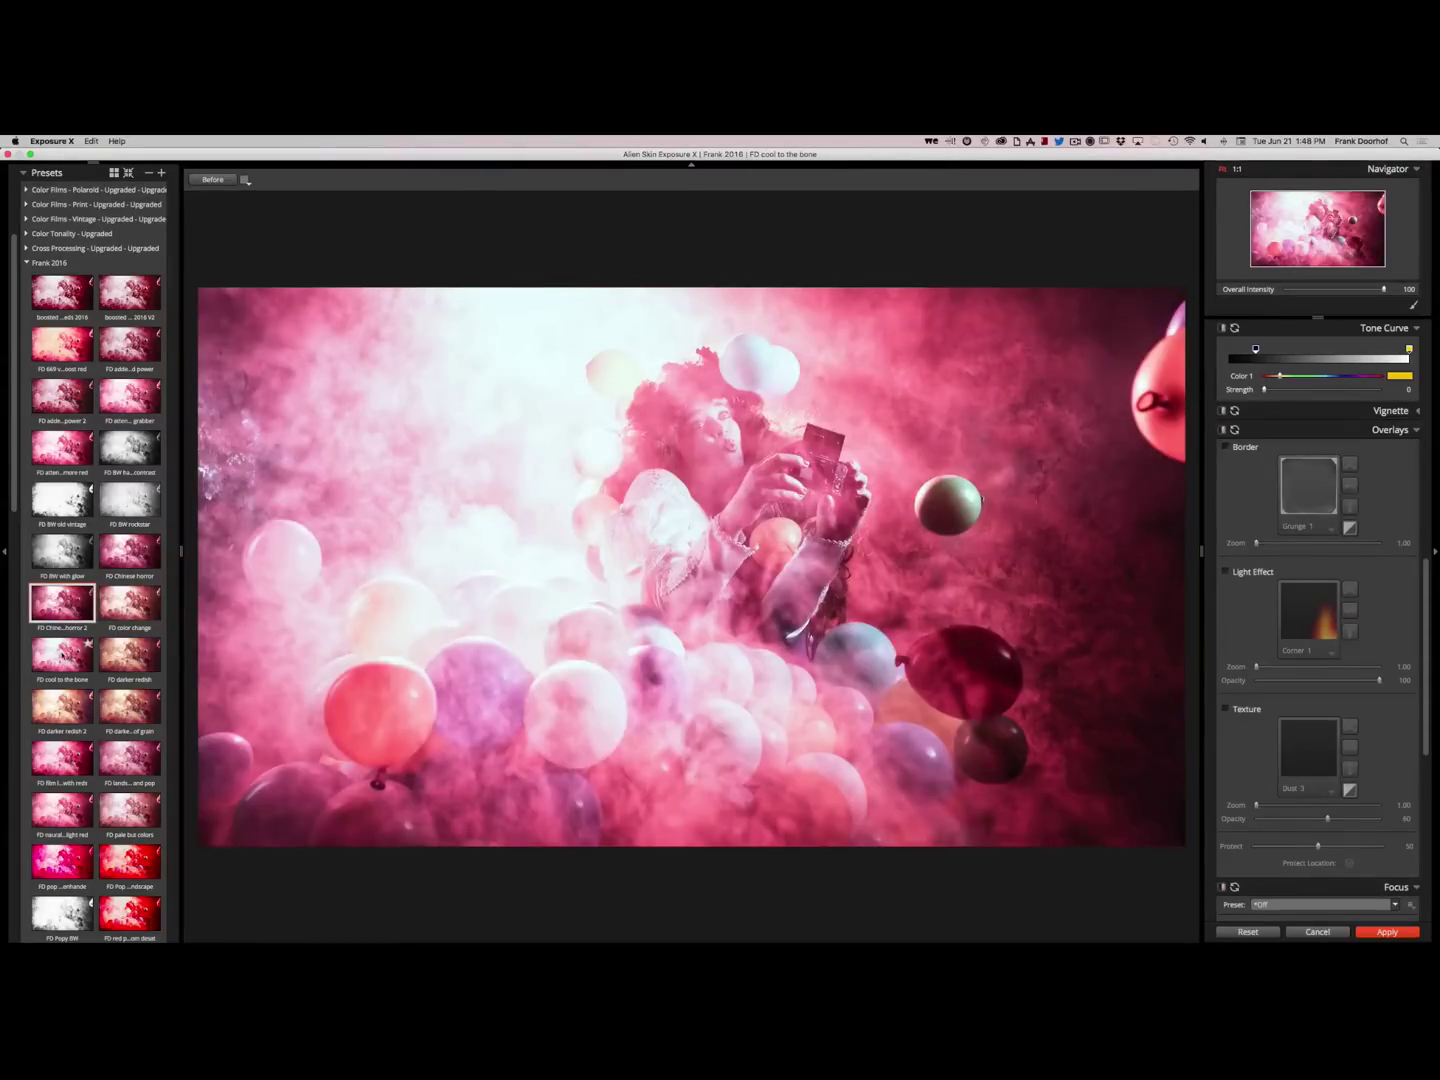
{"action": "left_click", "coordinate": [60, 652]}
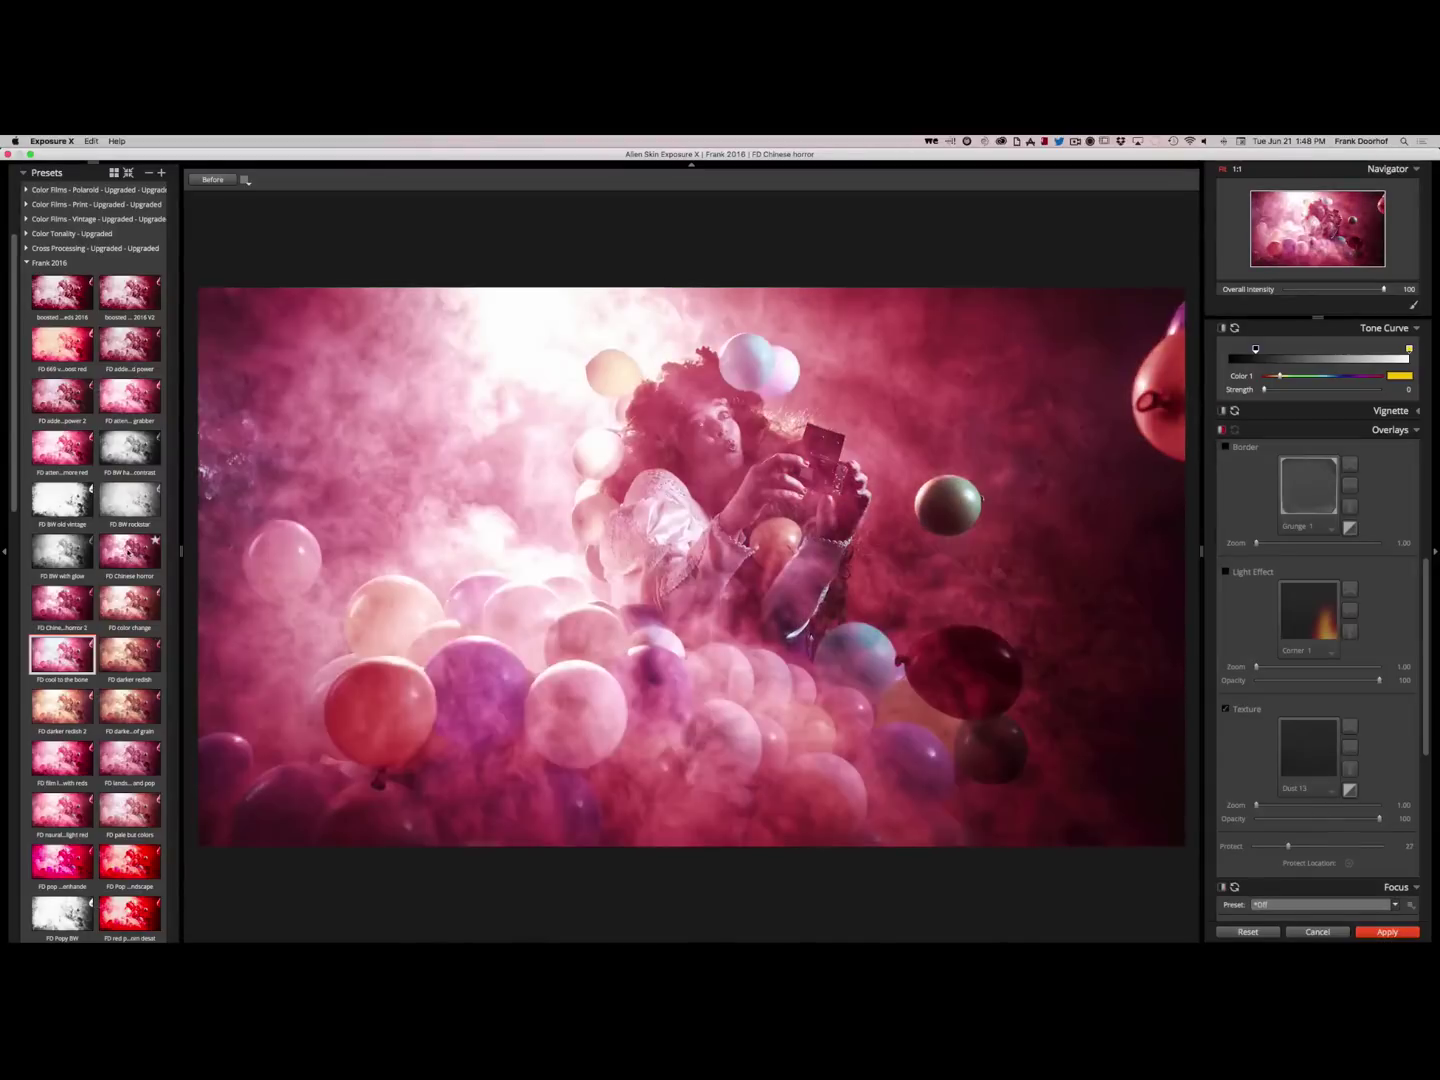
{"action": "left_click", "coordinate": [130, 548]}
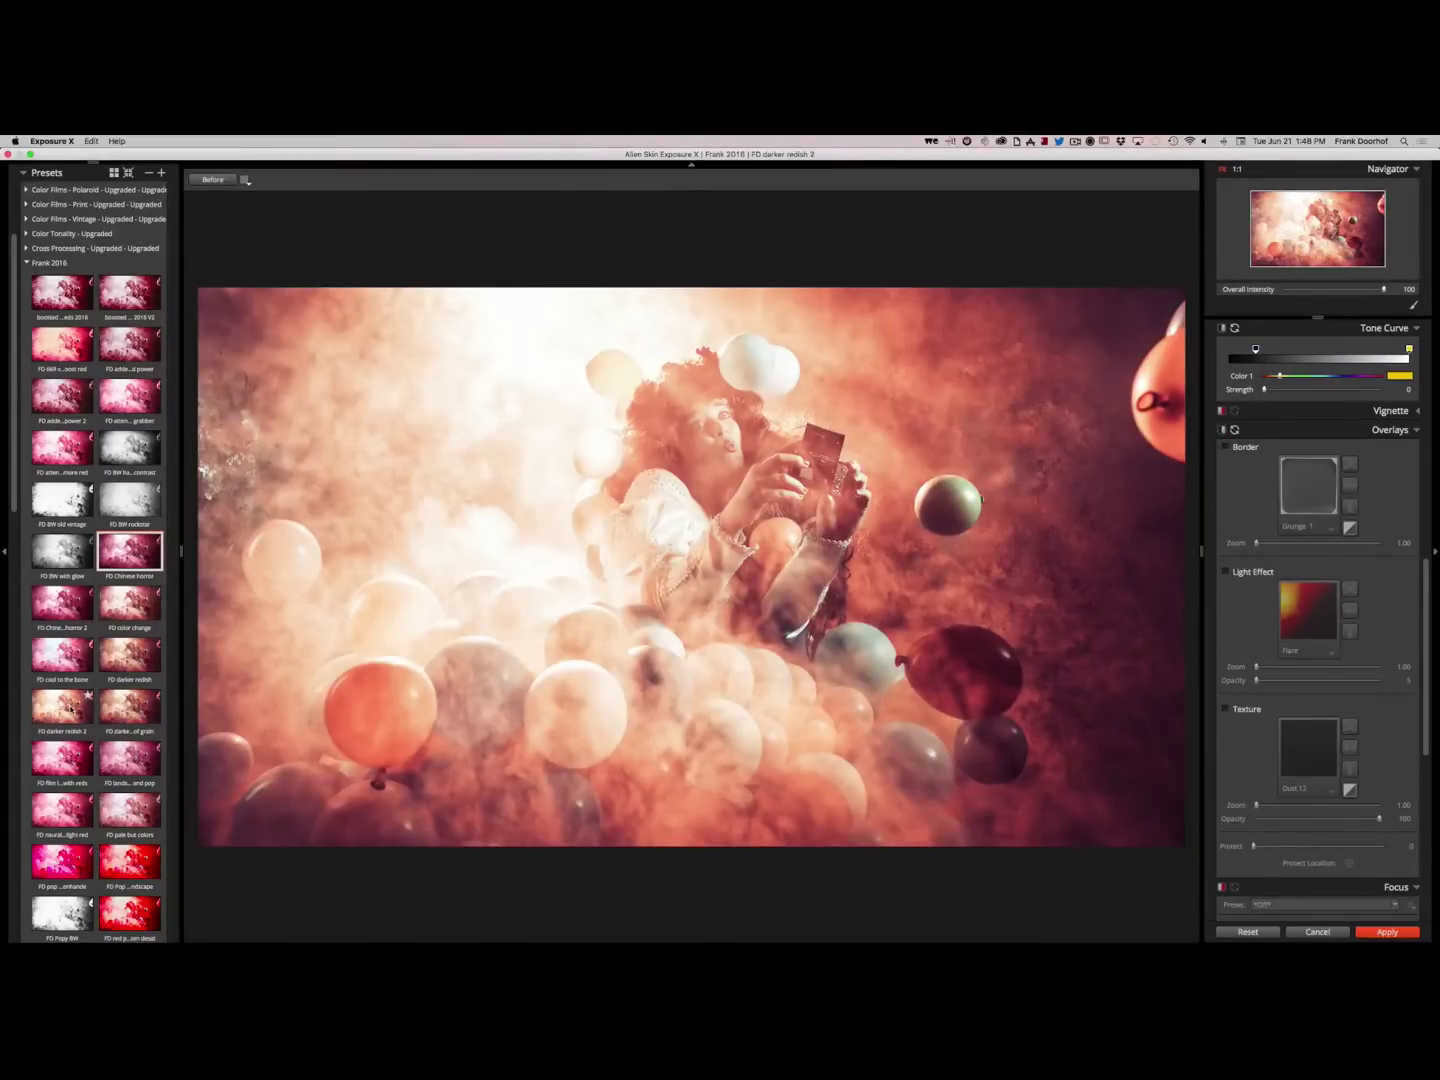
{"action": "left_click", "coordinate": [72, 709]}
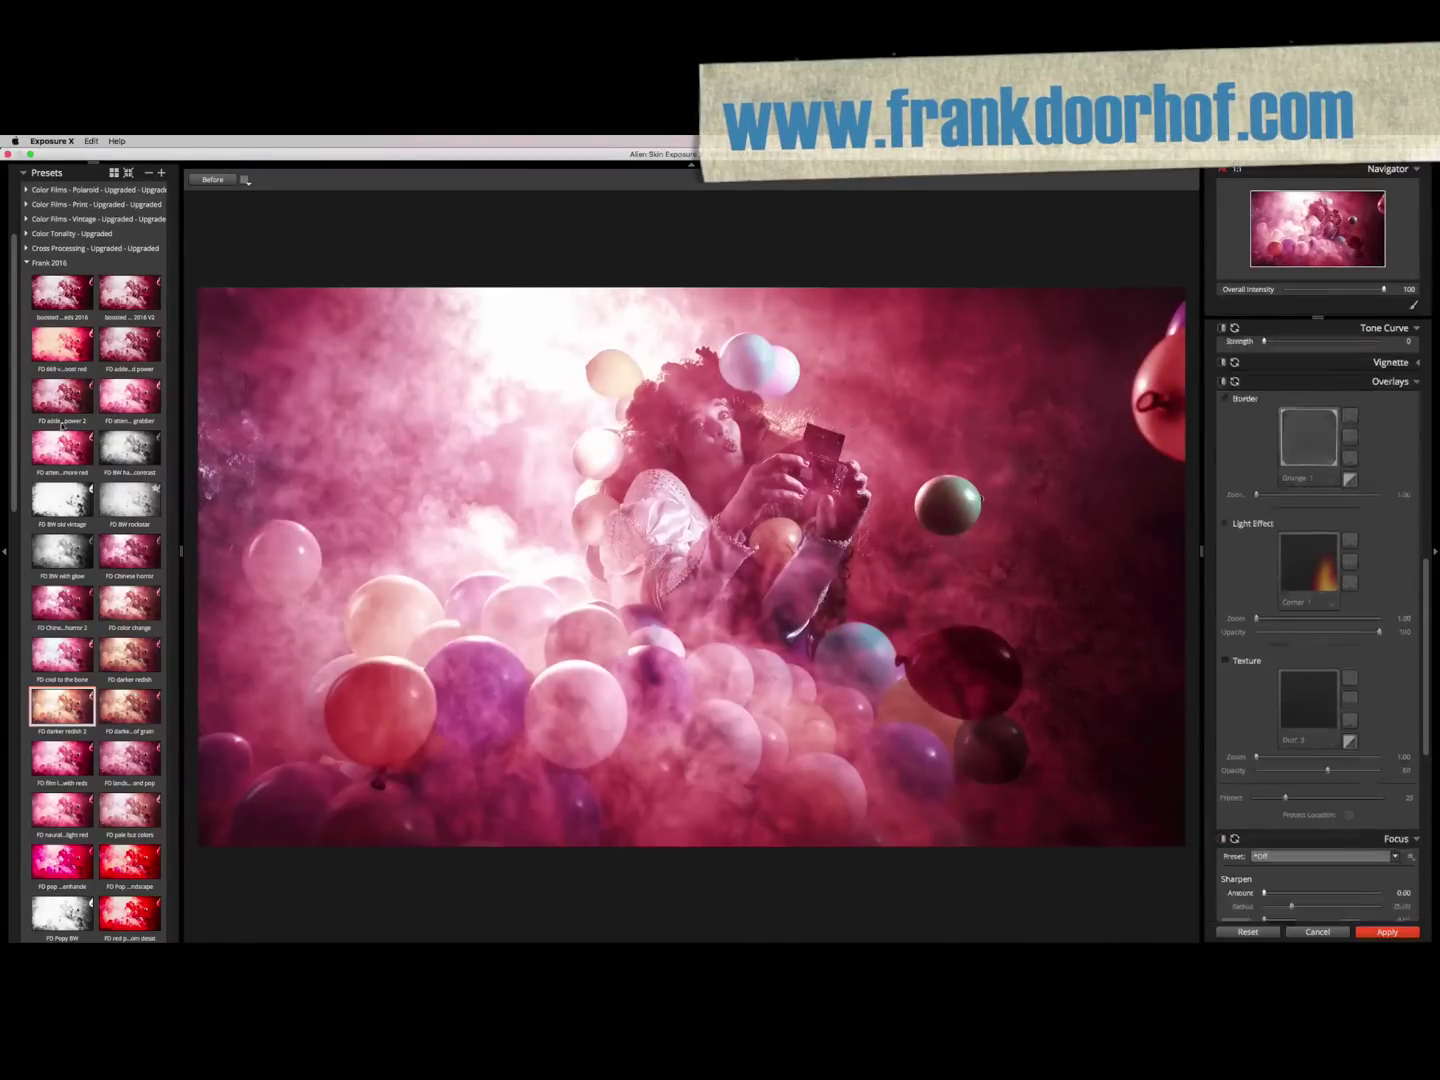
{"action": "scroll", "coordinate": [11, 330], "scroll_direction": "down", "scroll_amount": 1}
{"action": "scroll", "coordinate": [8, 350], "scroll_direction": "down", "scroll_amount": 3}
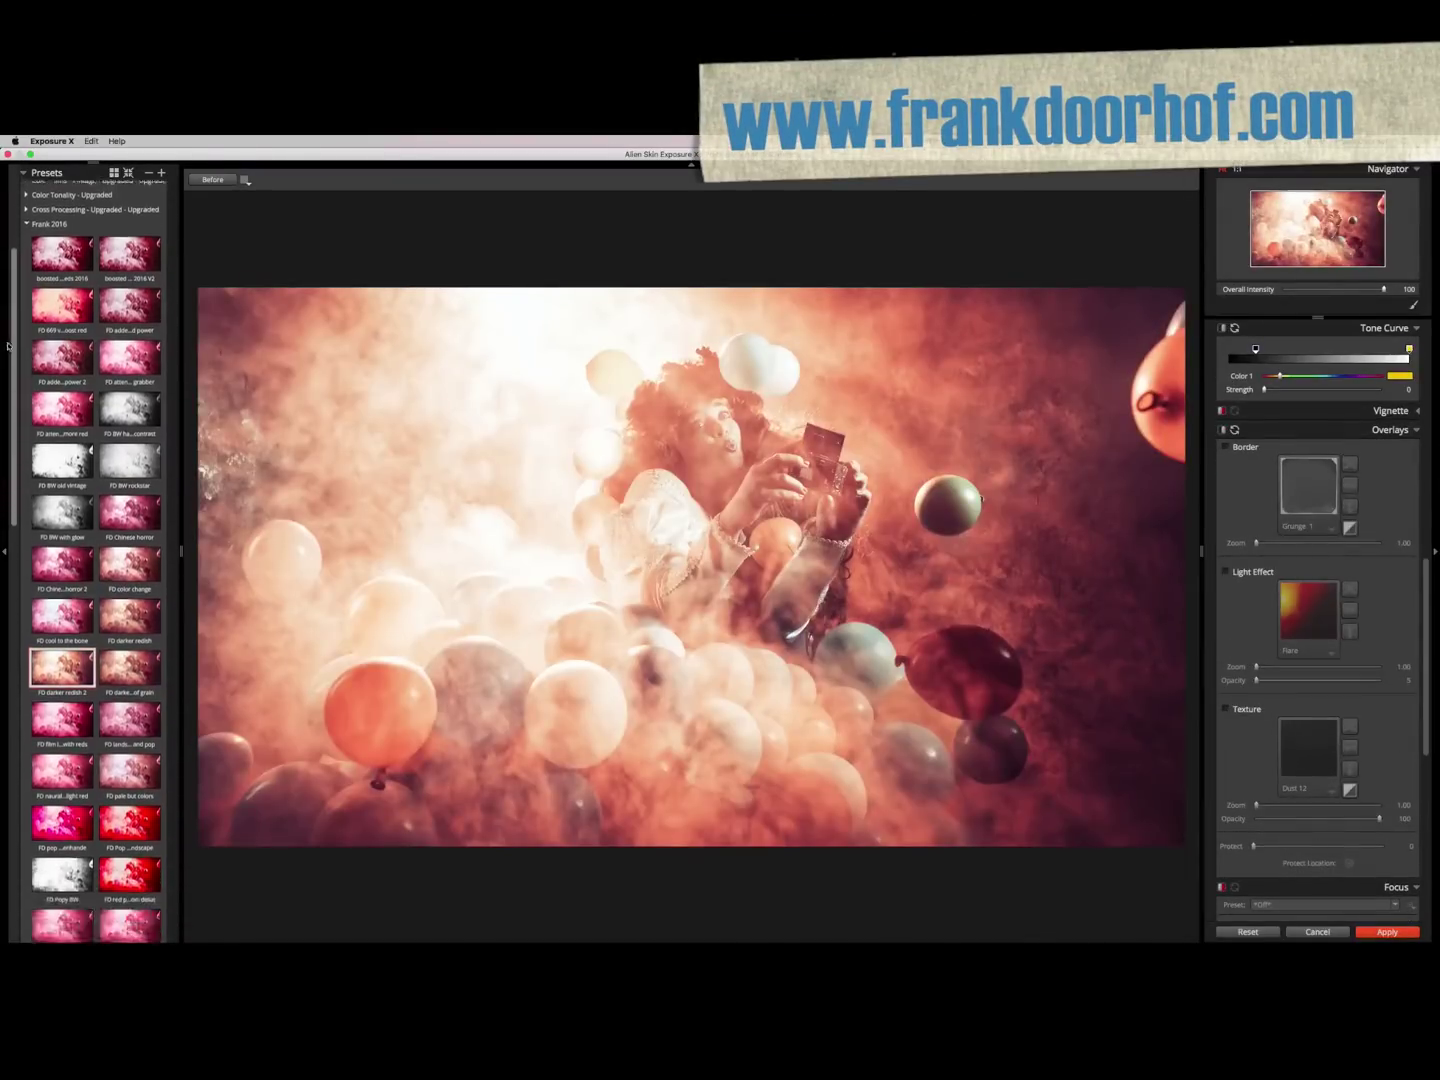
{"action": "left_click_drag", "start_coordinate": [6, 372], "coordinate": [6, 568]}
{"action": "left_click", "coordinate": [130, 550]}
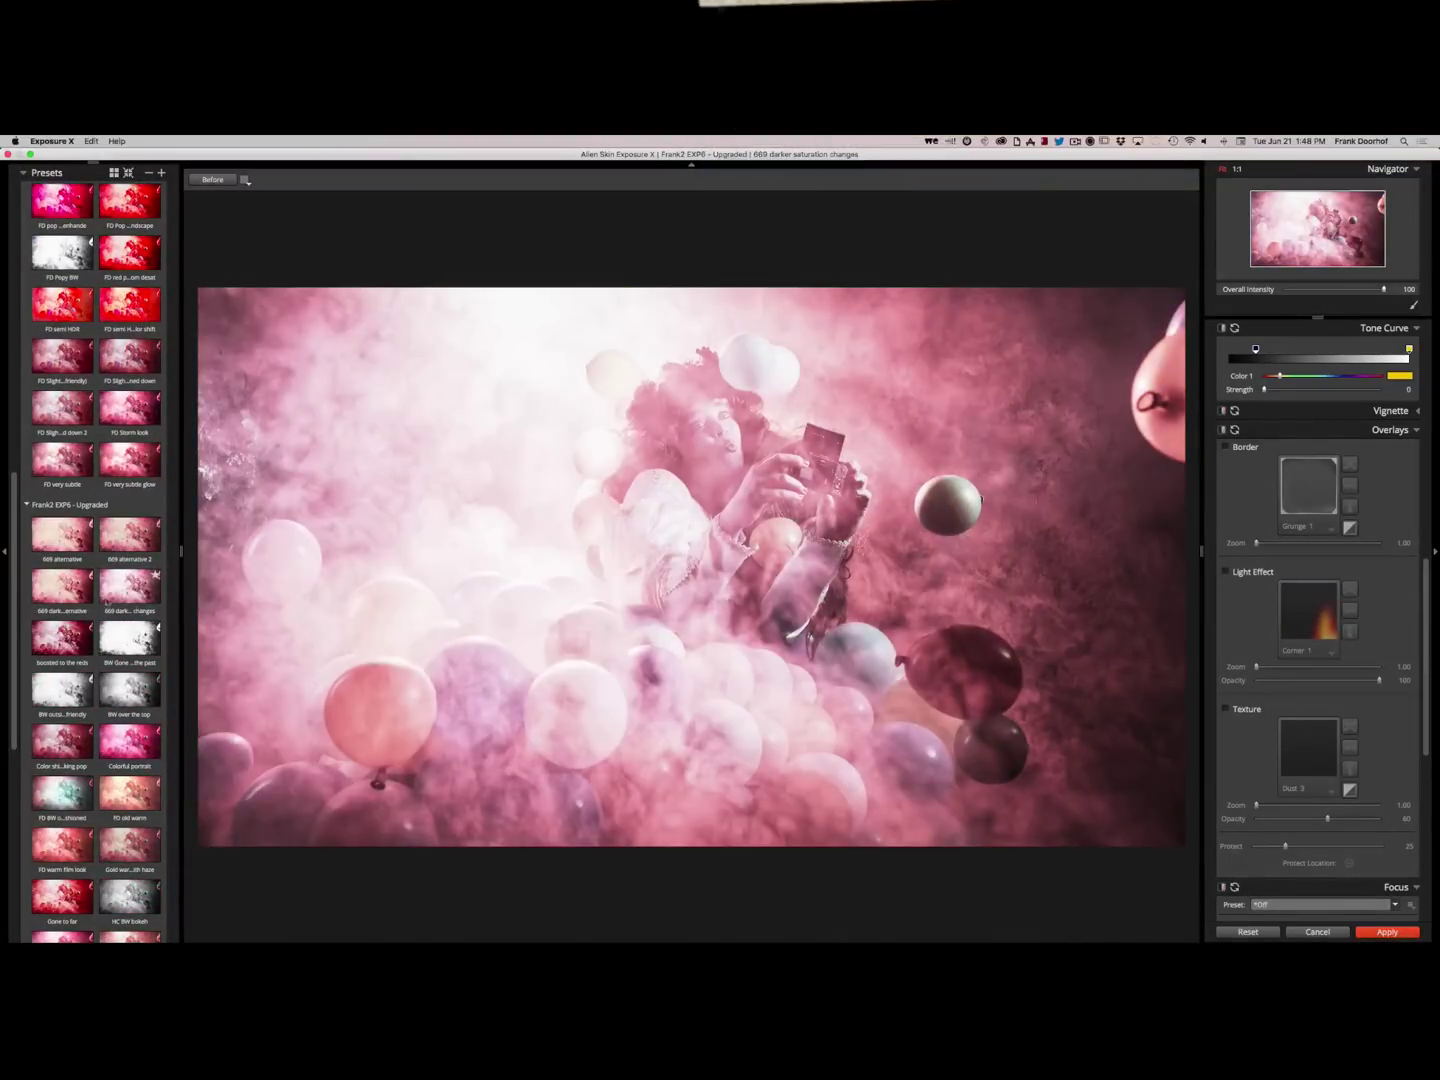
{"action": "left_click", "coordinate": [66, 636]}
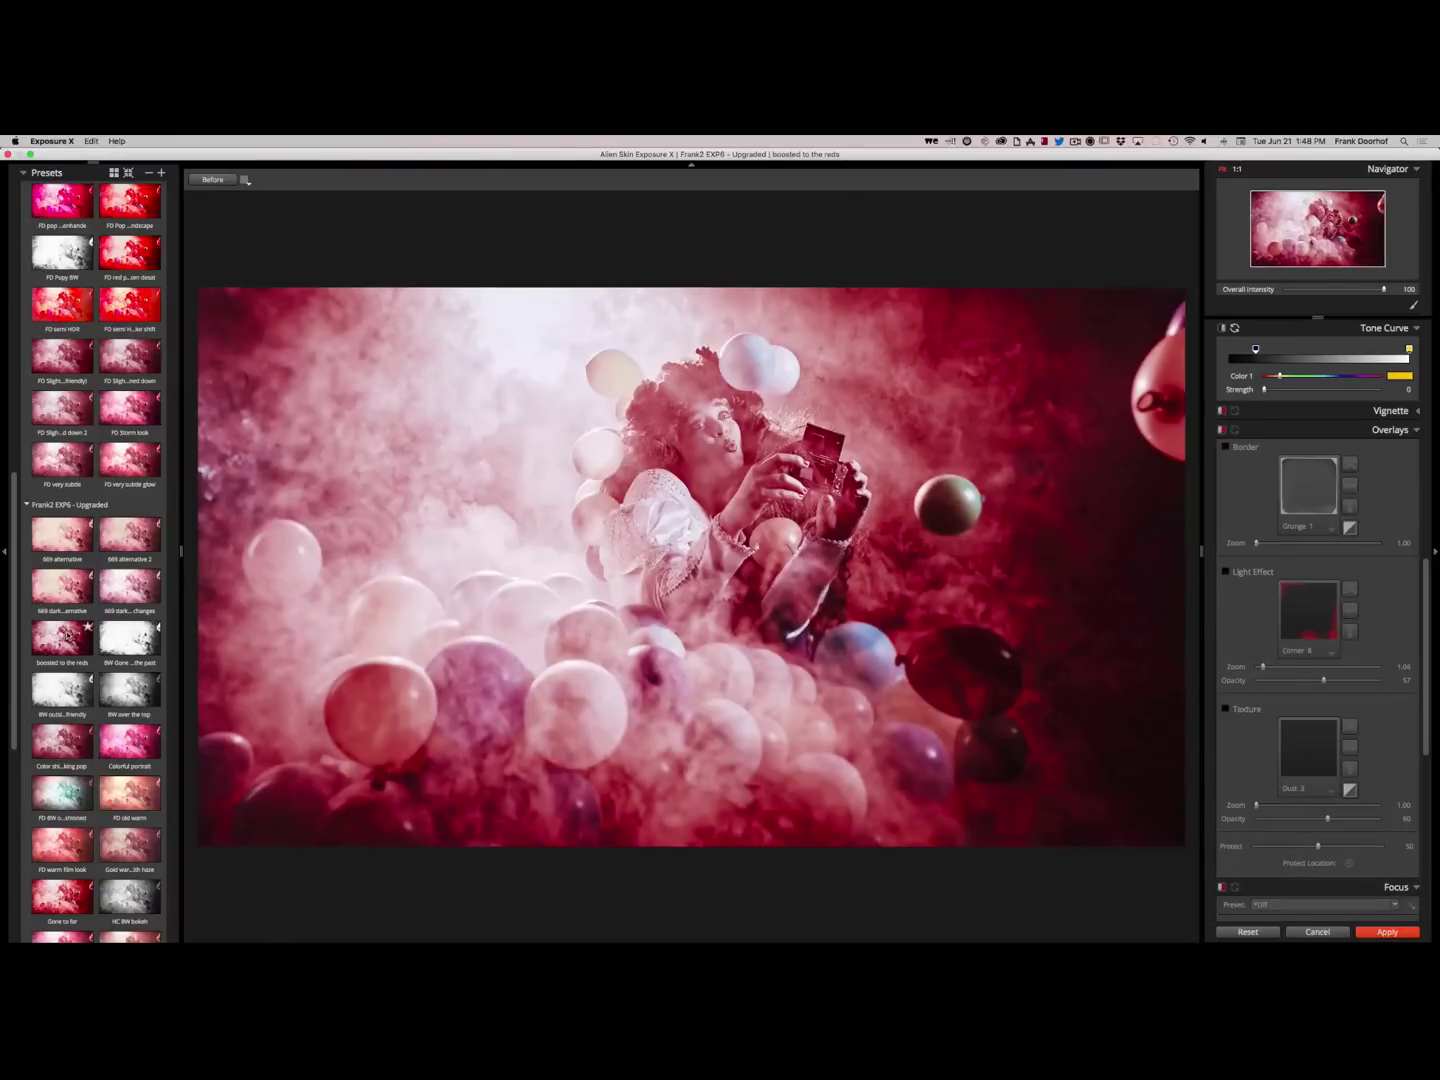
{"action": "left_click", "coordinate": [121, 645]}
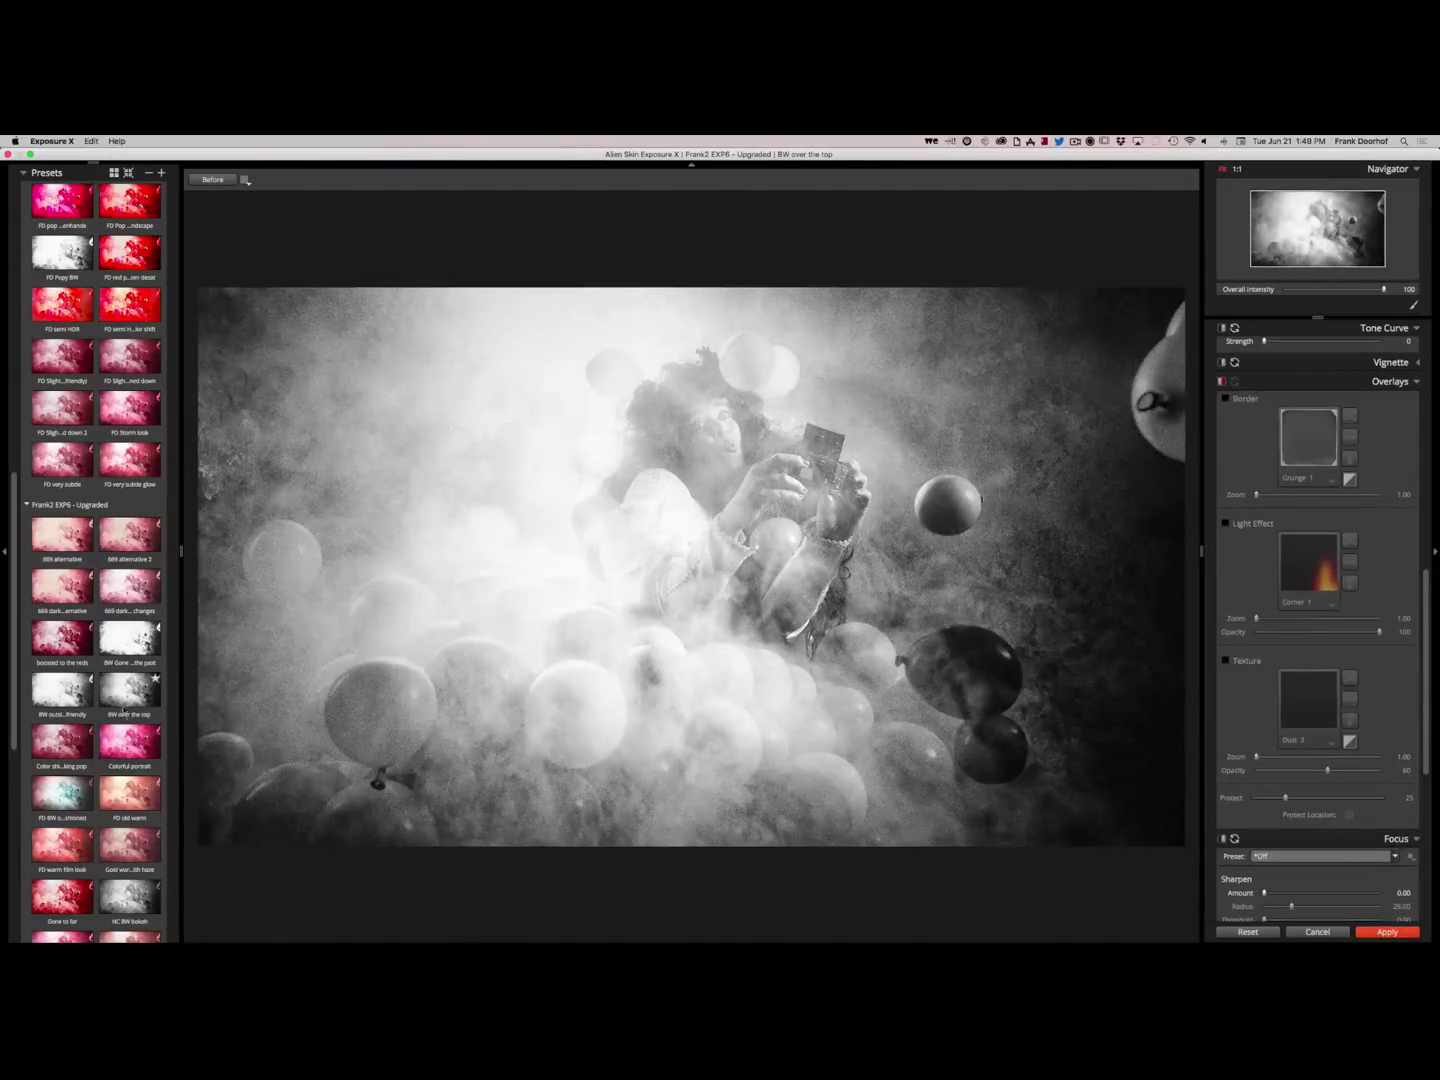
{"action": "left_click", "coordinate": [125, 742]}
{"action": "left_click", "coordinate": [62, 740]}
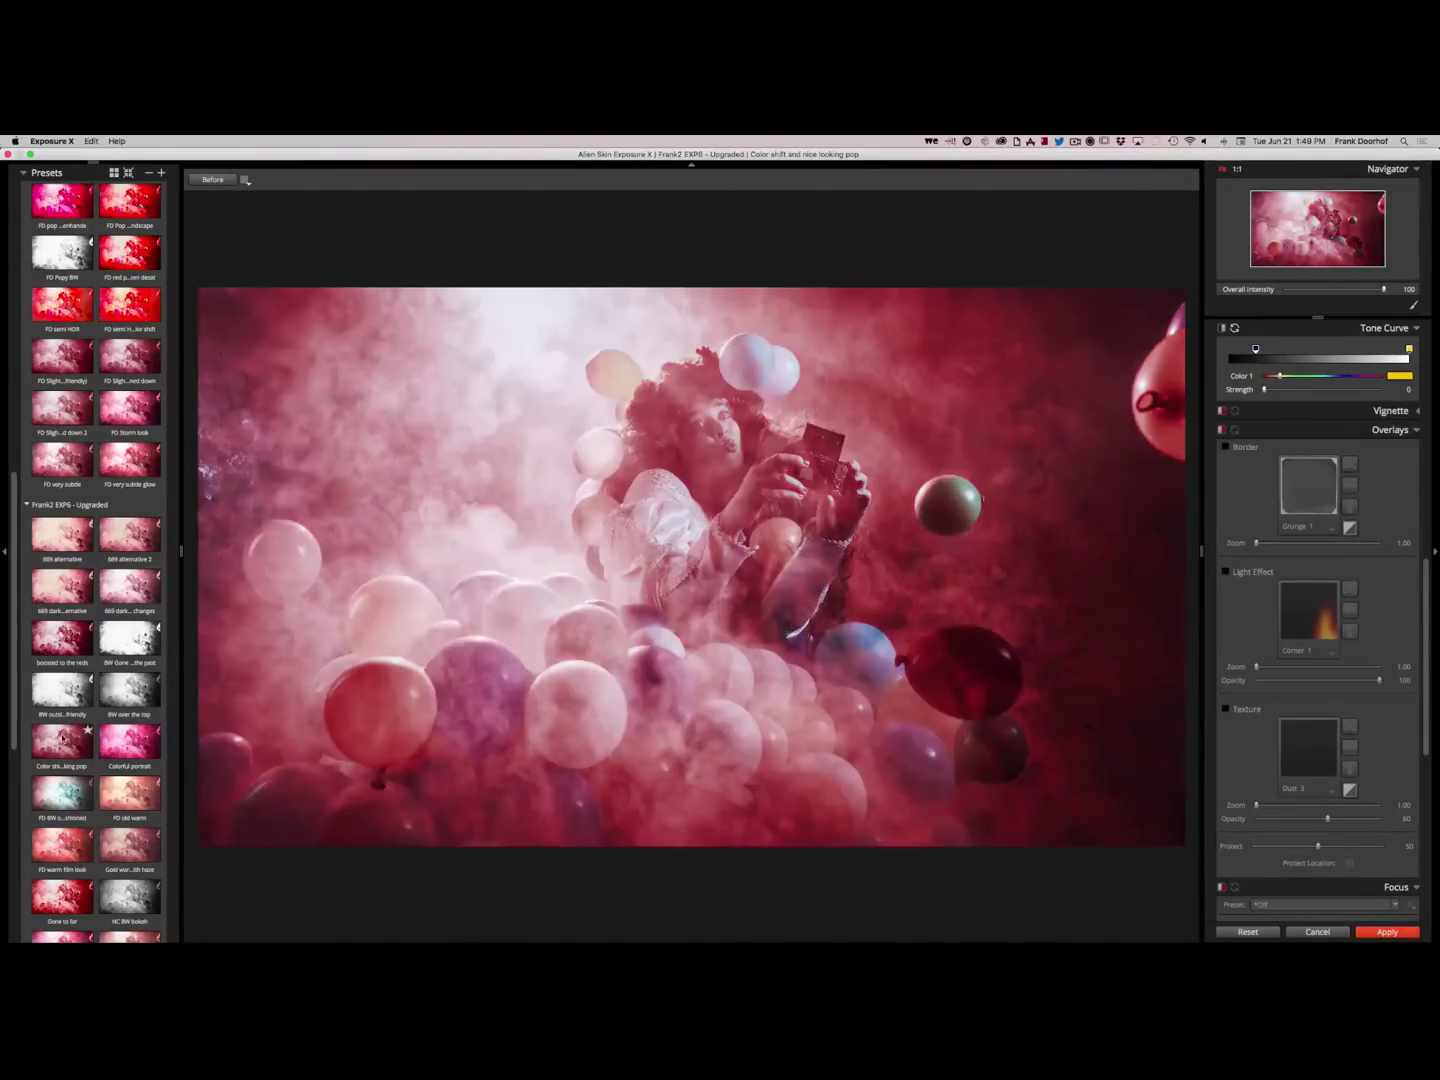
{"action": "left_click", "coordinate": [60, 791]}
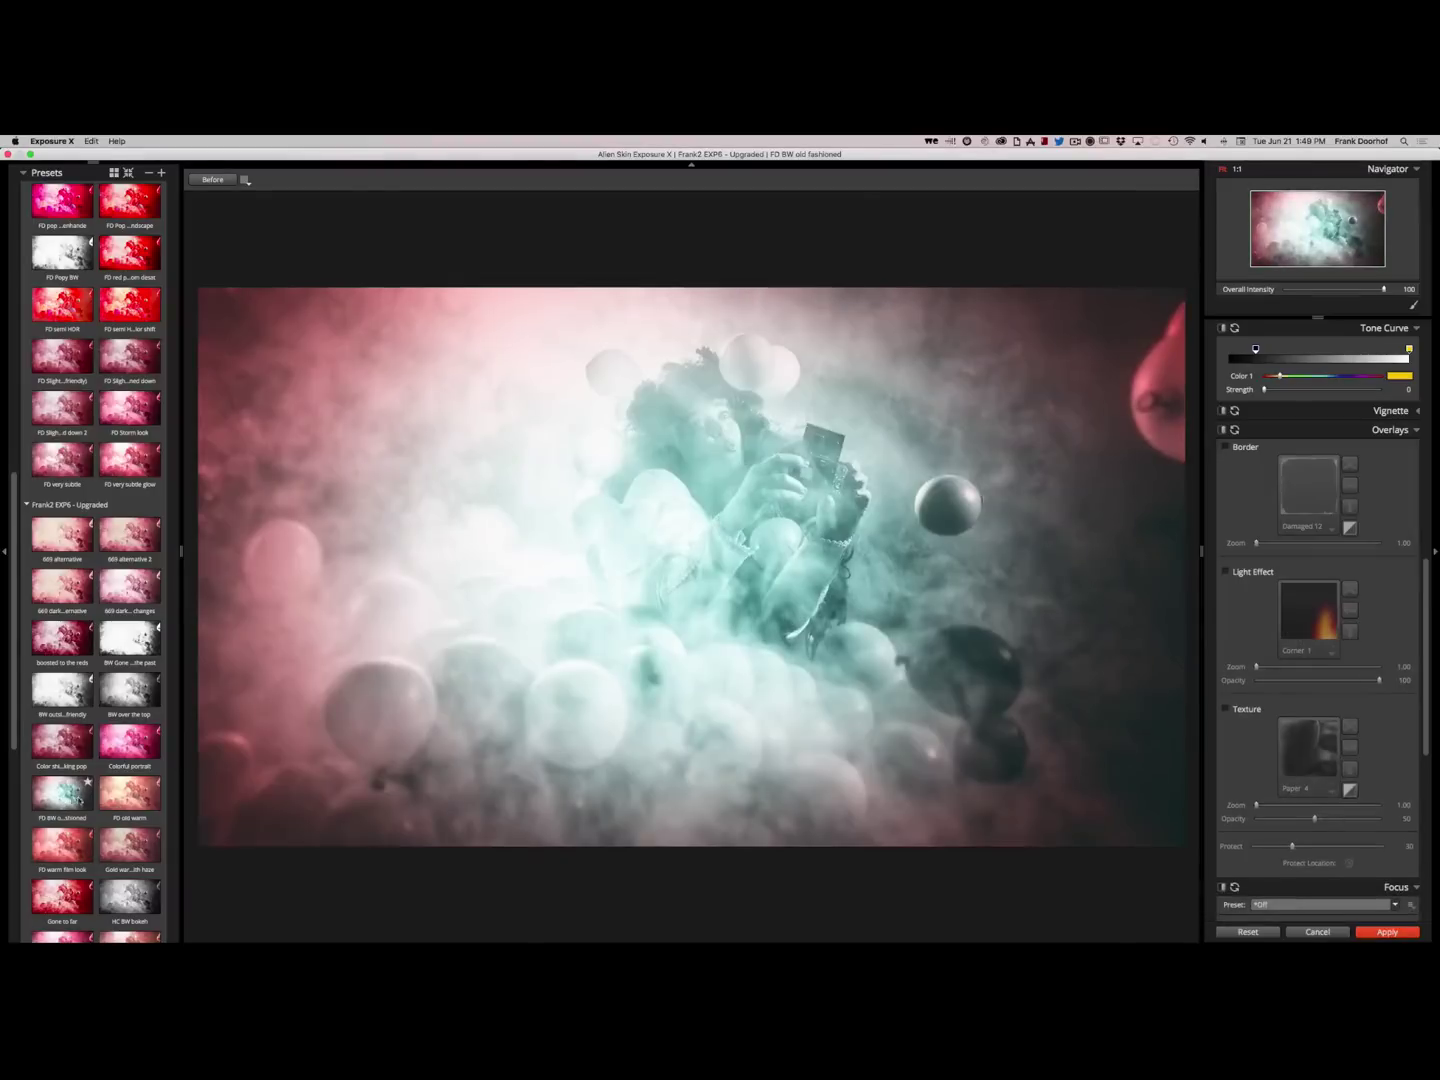
{"action": "left_click", "coordinate": [128, 803]}
{"action": "left_click", "coordinate": [127, 850]}
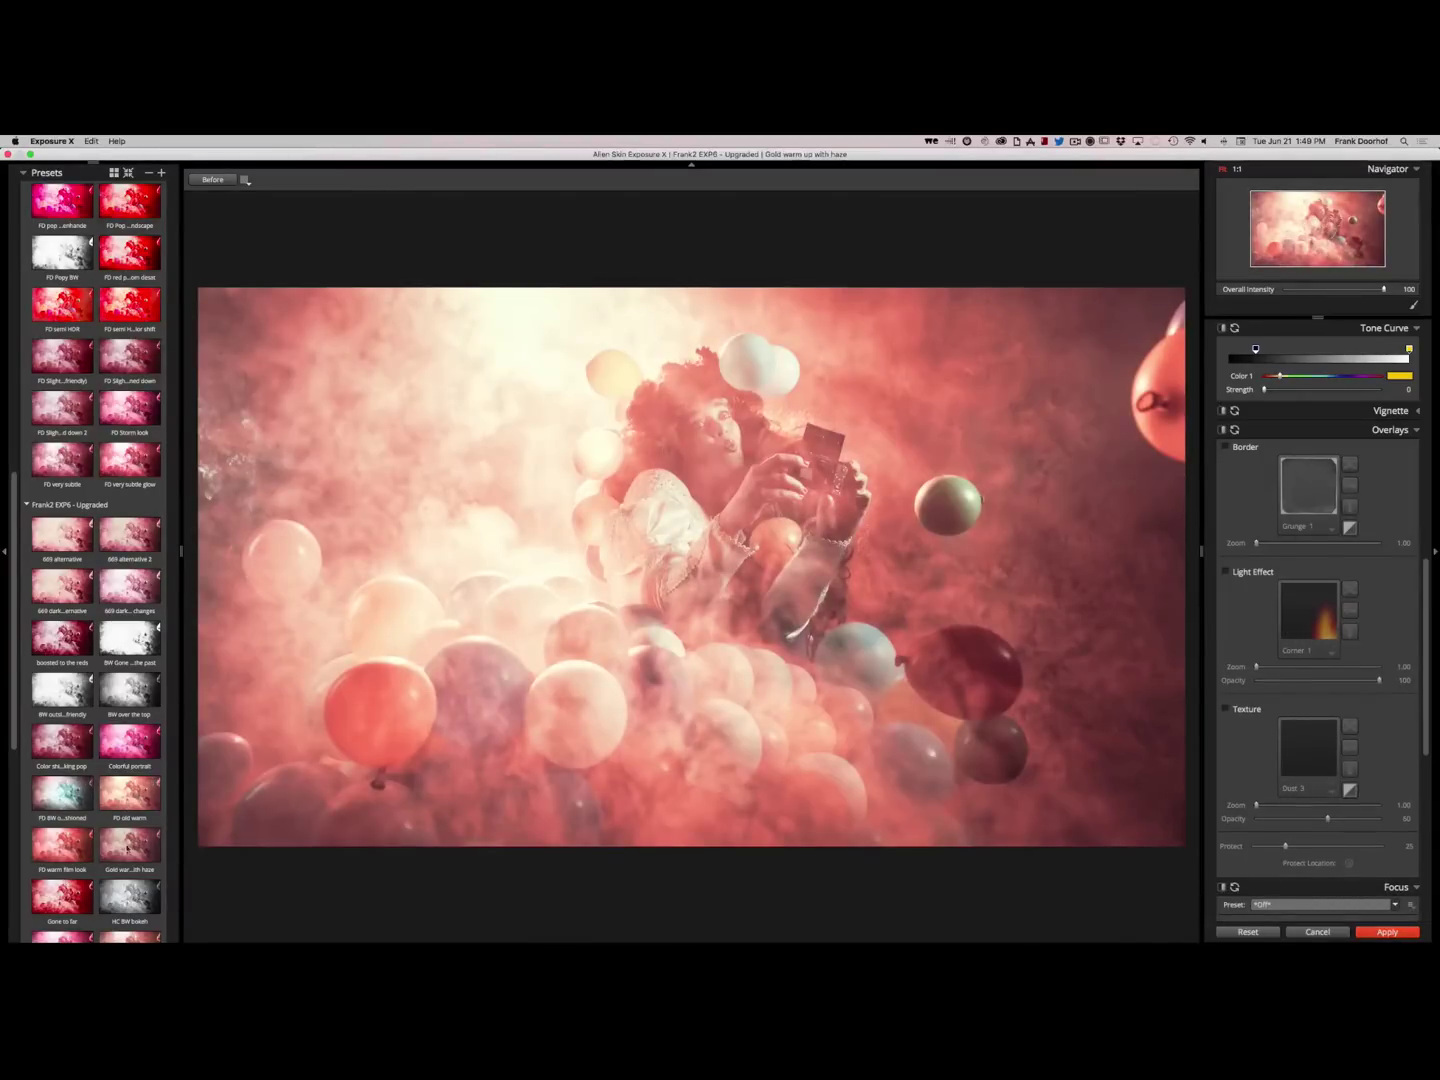
{"action": "left_click", "coordinate": [56, 888]}
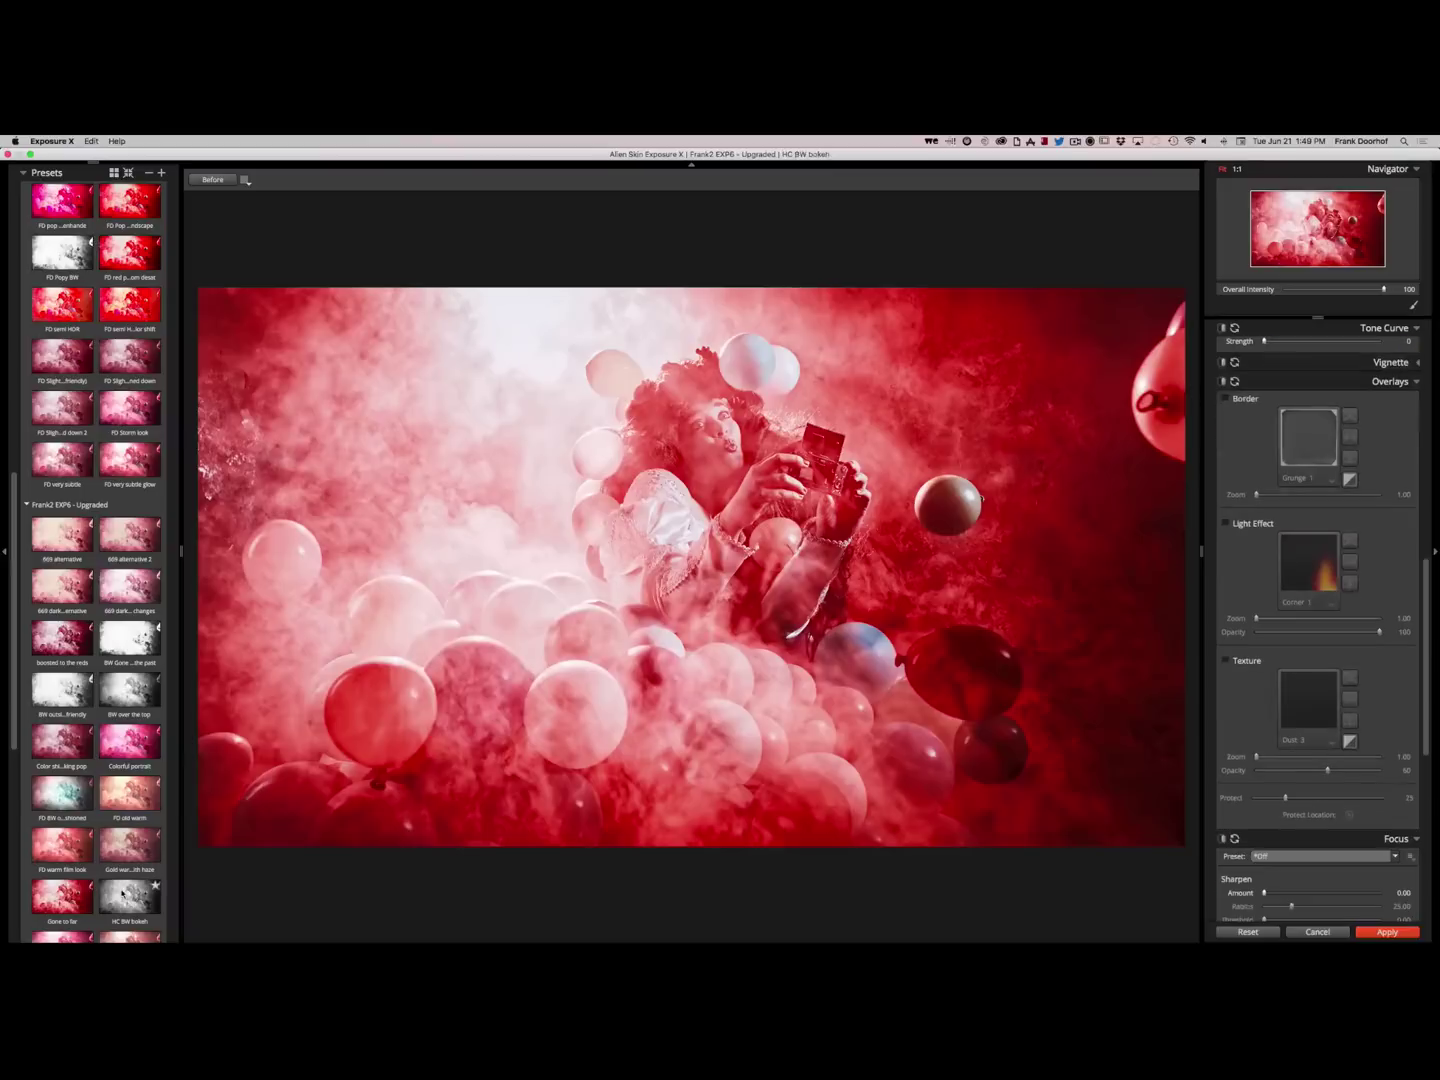
Audition Frank2 EXP6 pop presets, then settle on slight brown gold tinting
{"action": "scroll", "coordinate": [13, 714], "scroll_direction": "down", "scroll_amount": 6}
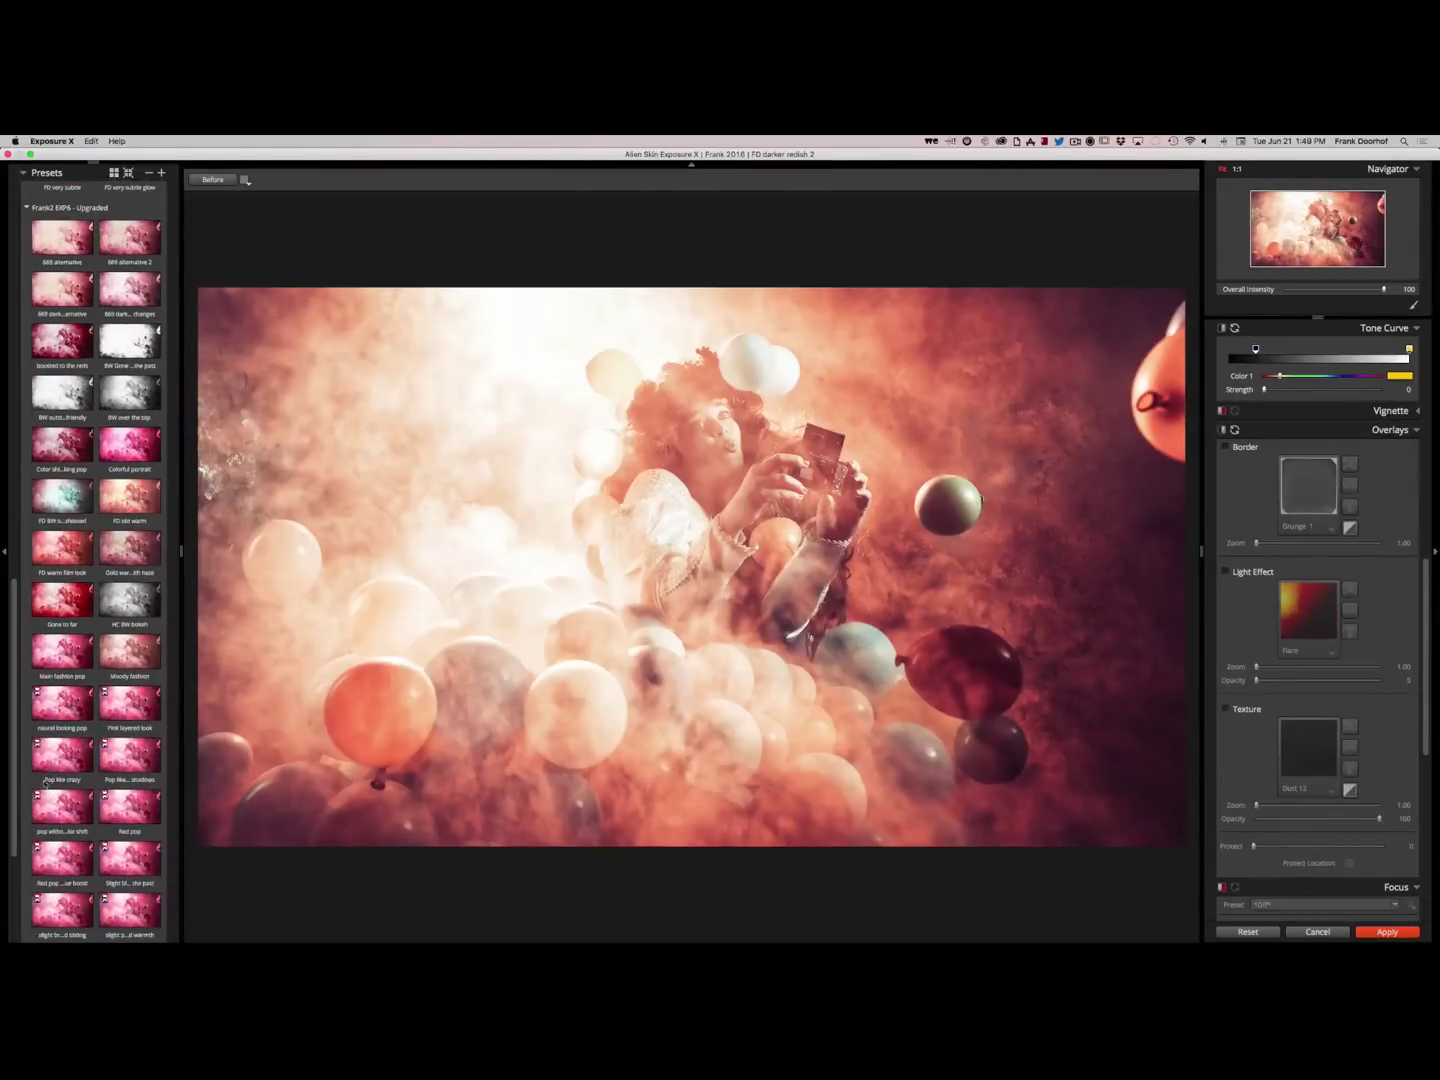
{"action": "left_click", "coordinate": [62, 652]}
{"action": "left_click", "coordinate": [63, 707]}
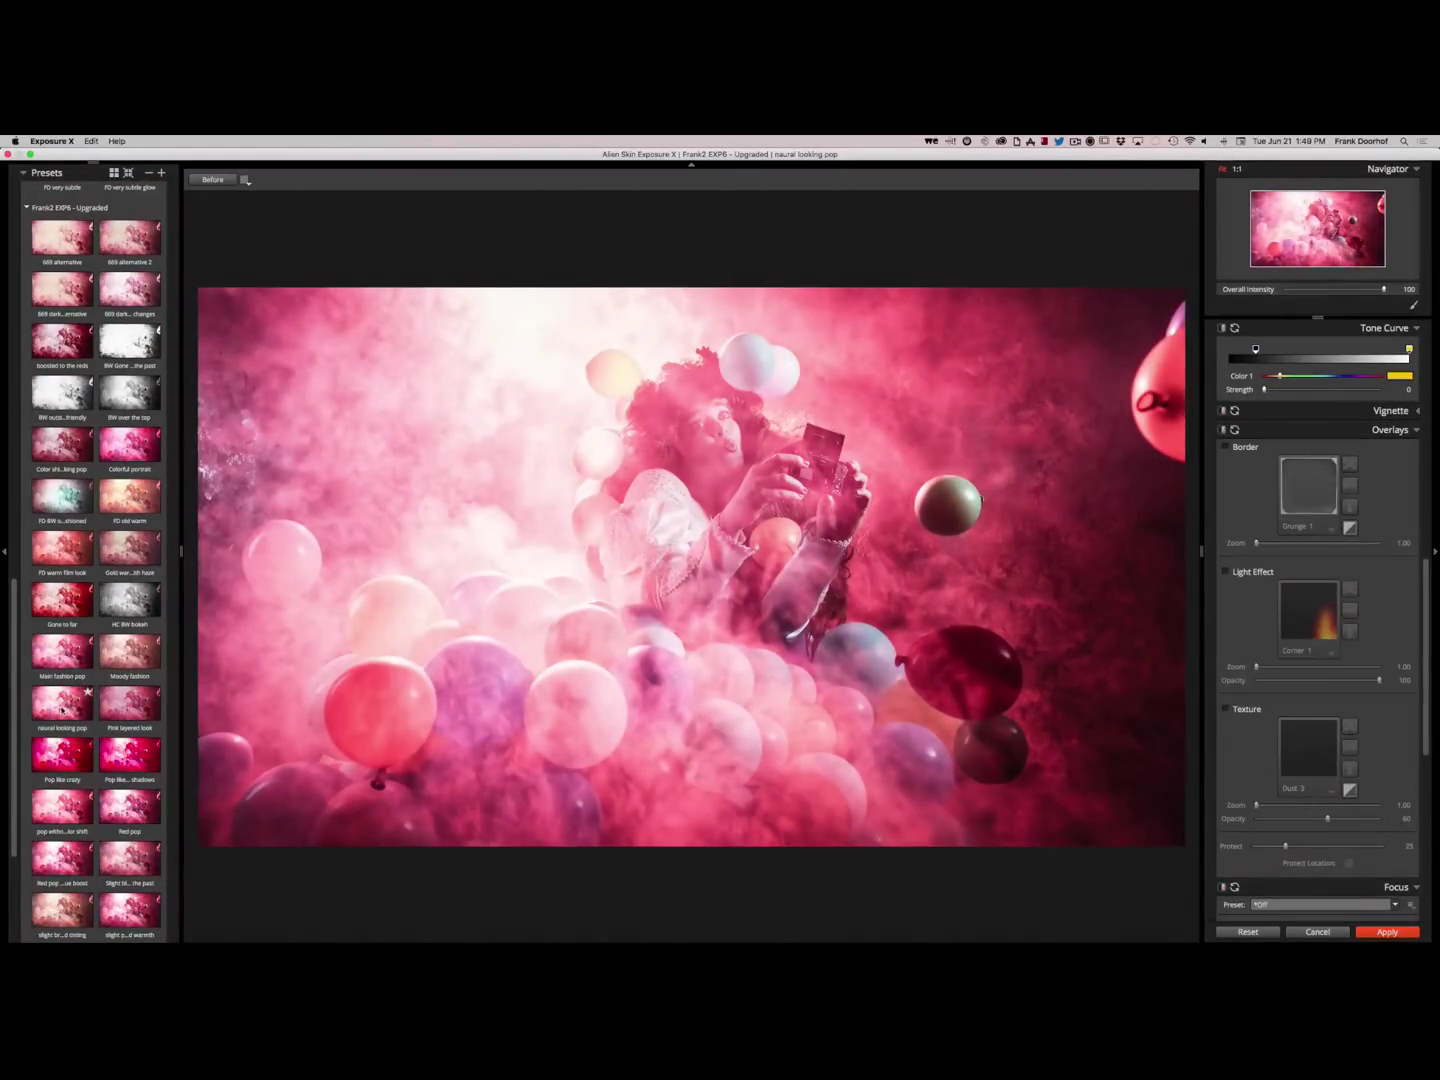
{"action": "left_click", "coordinate": [108, 712]}
{"action": "left_click", "coordinate": [128, 762]}
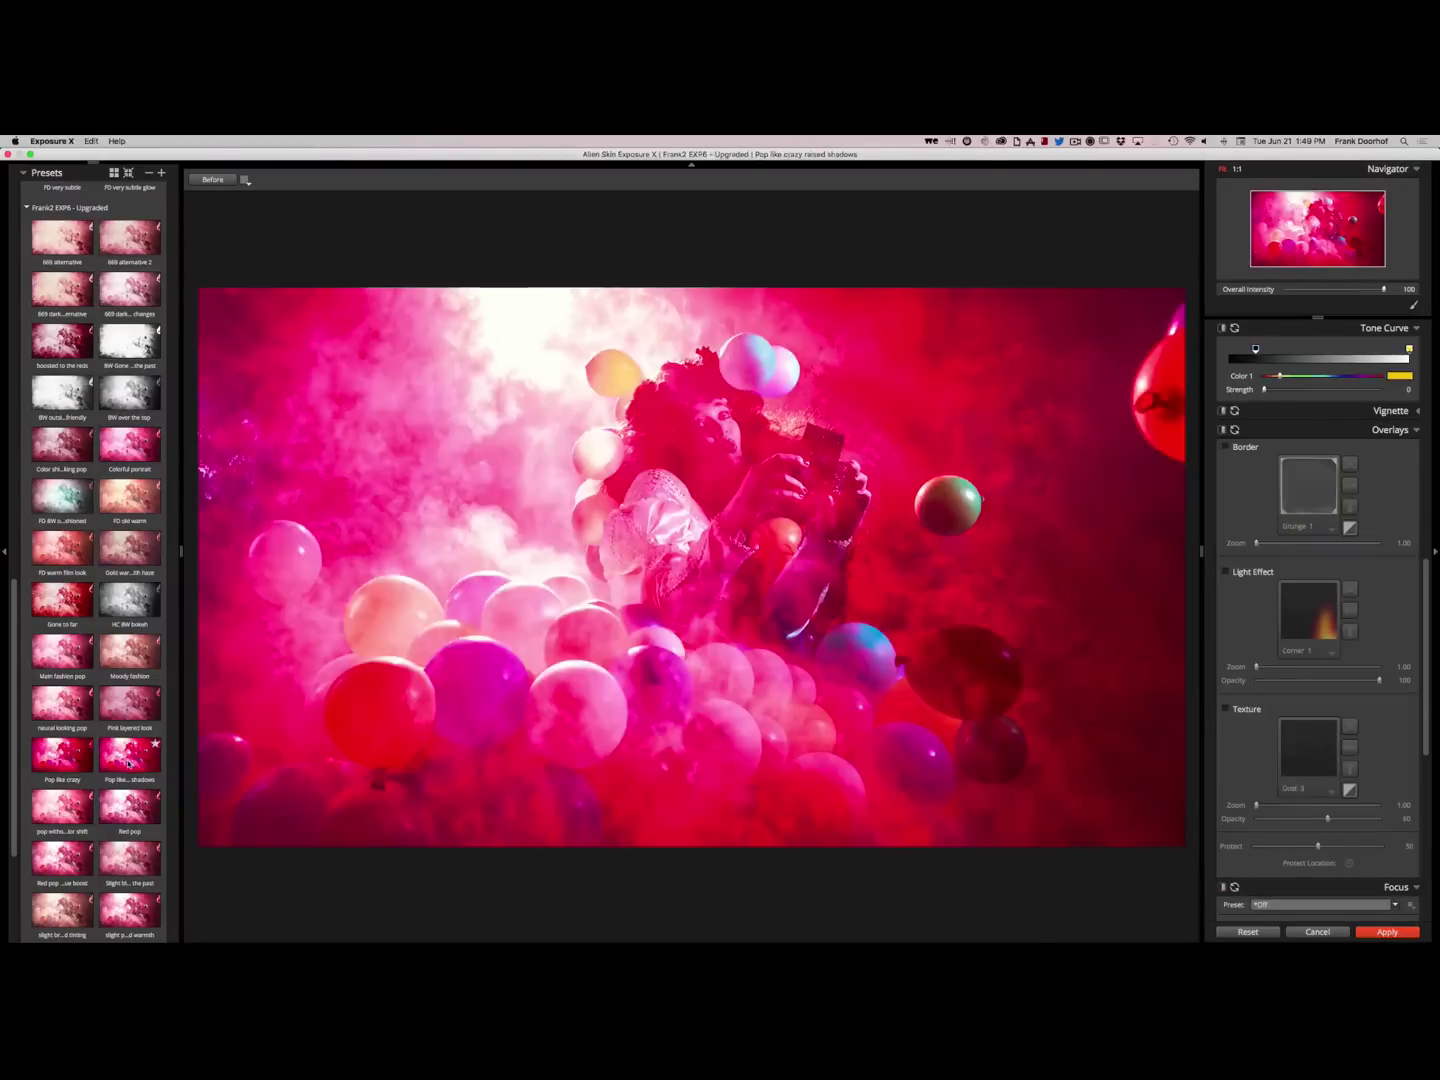
{"action": "left_click", "coordinate": [130, 805]}
{"action": "left_click", "coordinate": [66, 803]}
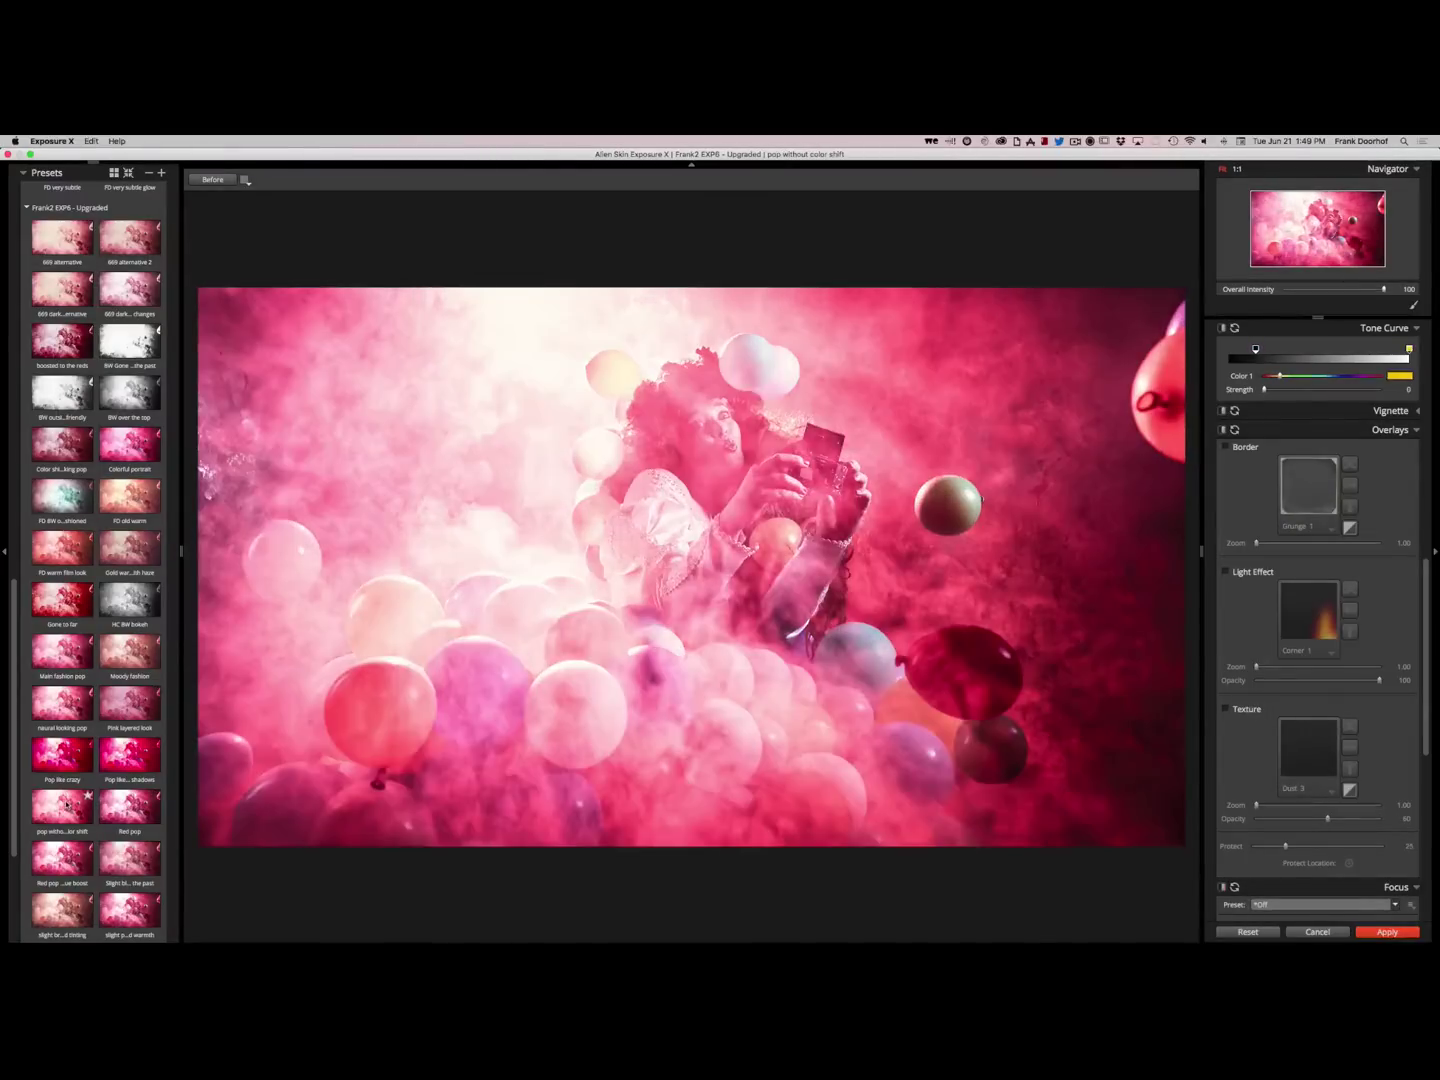
{"action": "left_click", "coordinate": [62, 856]}
{"action": "left_click", "coordinate": [125, 860]}
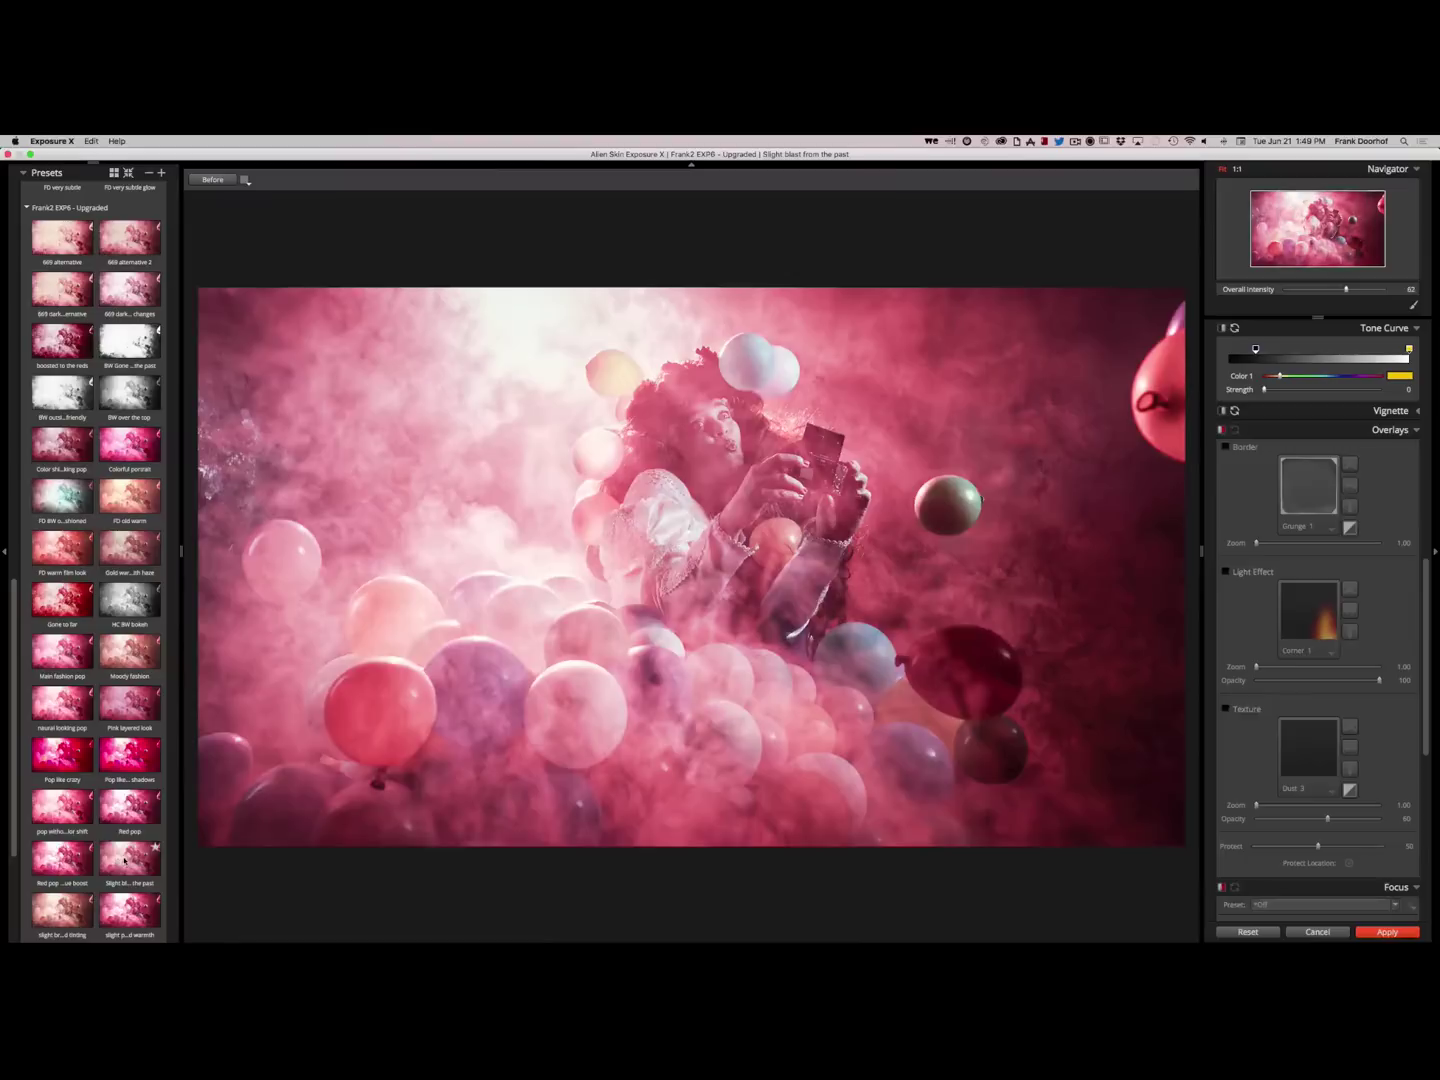
{"action": "left_click", "coordinate": [78, 848]}
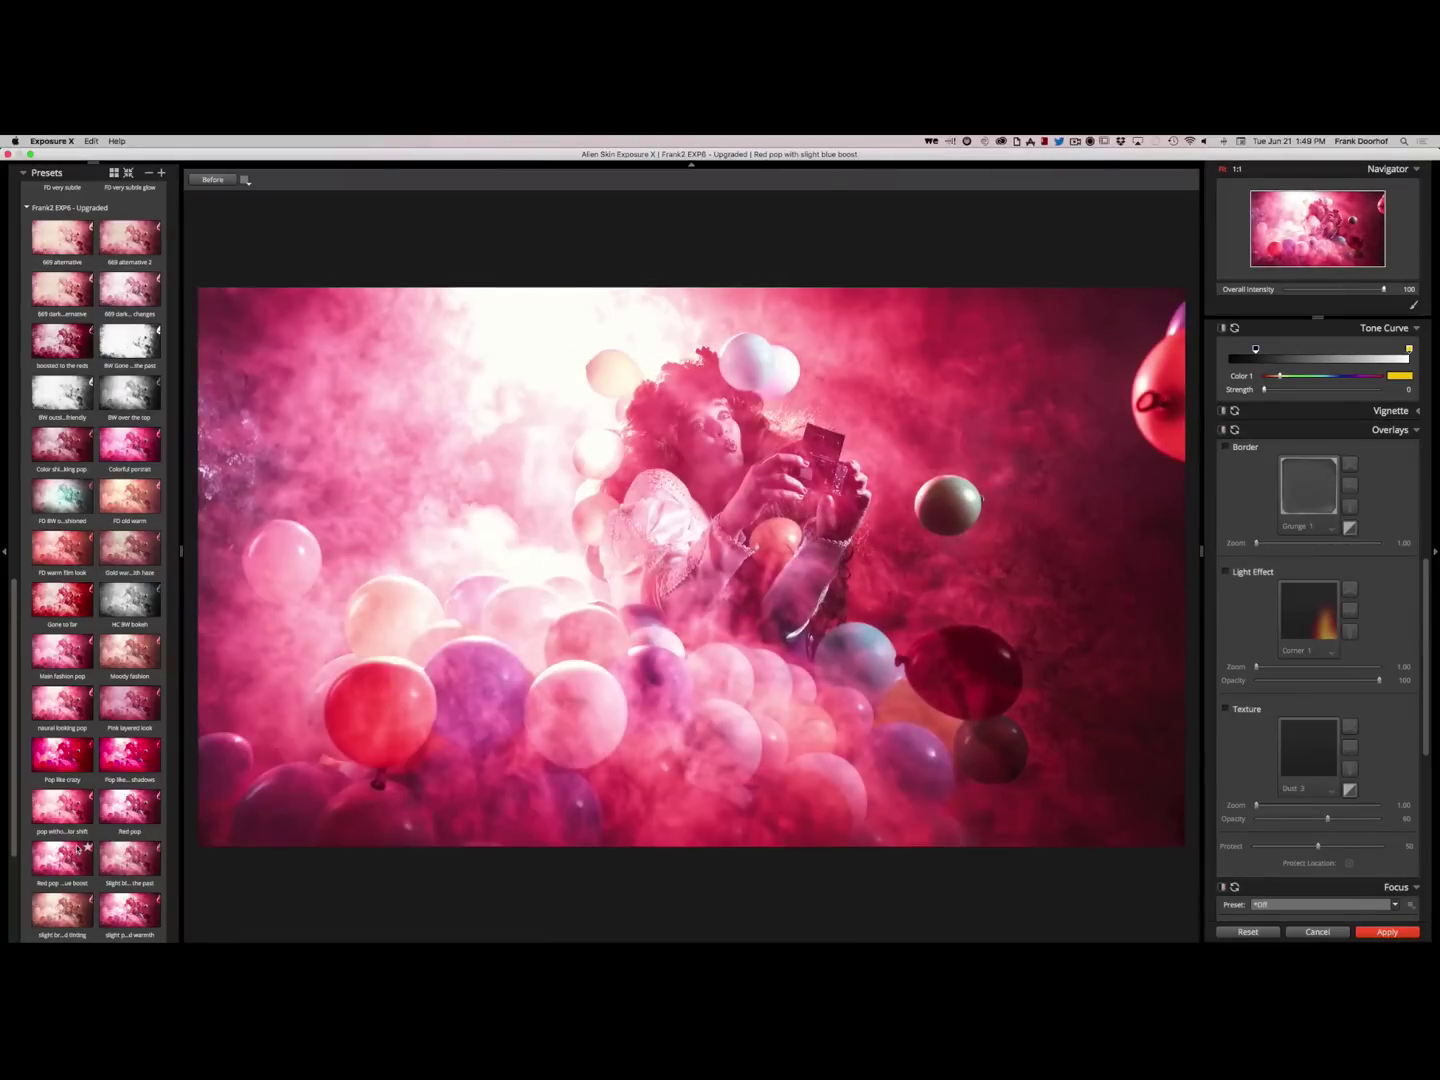
{"action": "left_click", "coordinate": [66, 910]}
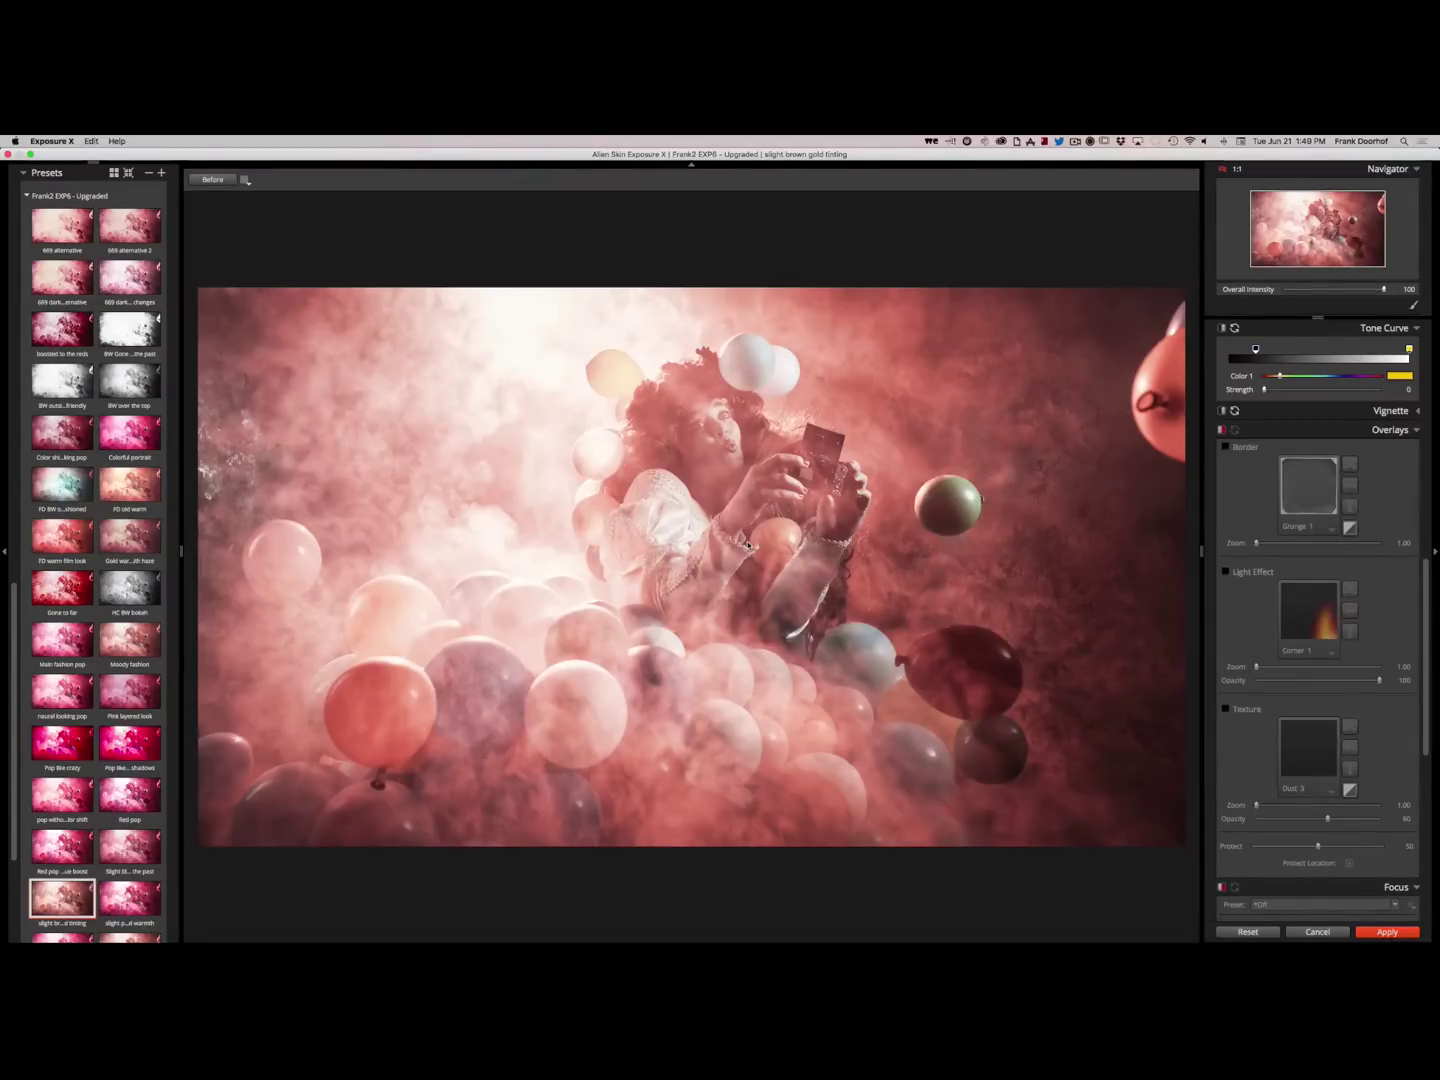
Boost red saturation and raise Contrast to 28, bringing up the Bokeh section
{"action": "left_click_drag", "start_coordinate": [1429, 590], "coordinate": [1430, 382]}
{"action": "left_click_drag", "start_coordinate": [1320, 551], "coordinate": [1338, 551]}
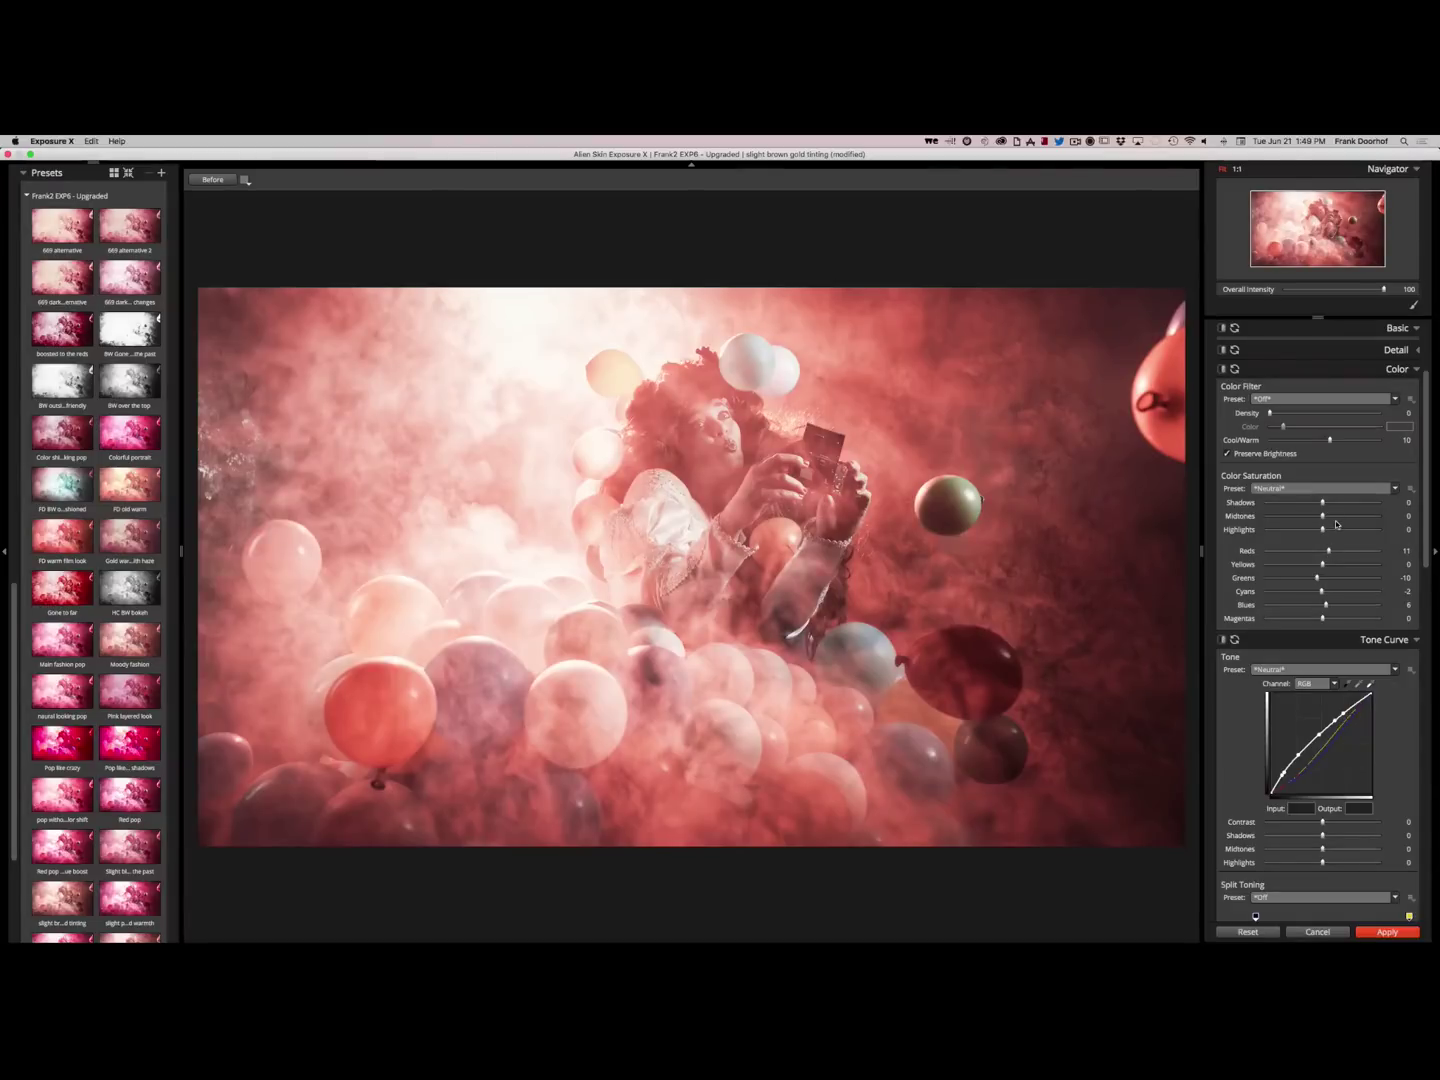
{"action": "left_click_drag", "start_coordinate": [1430, 535], "coordinate": [1436, 472]}
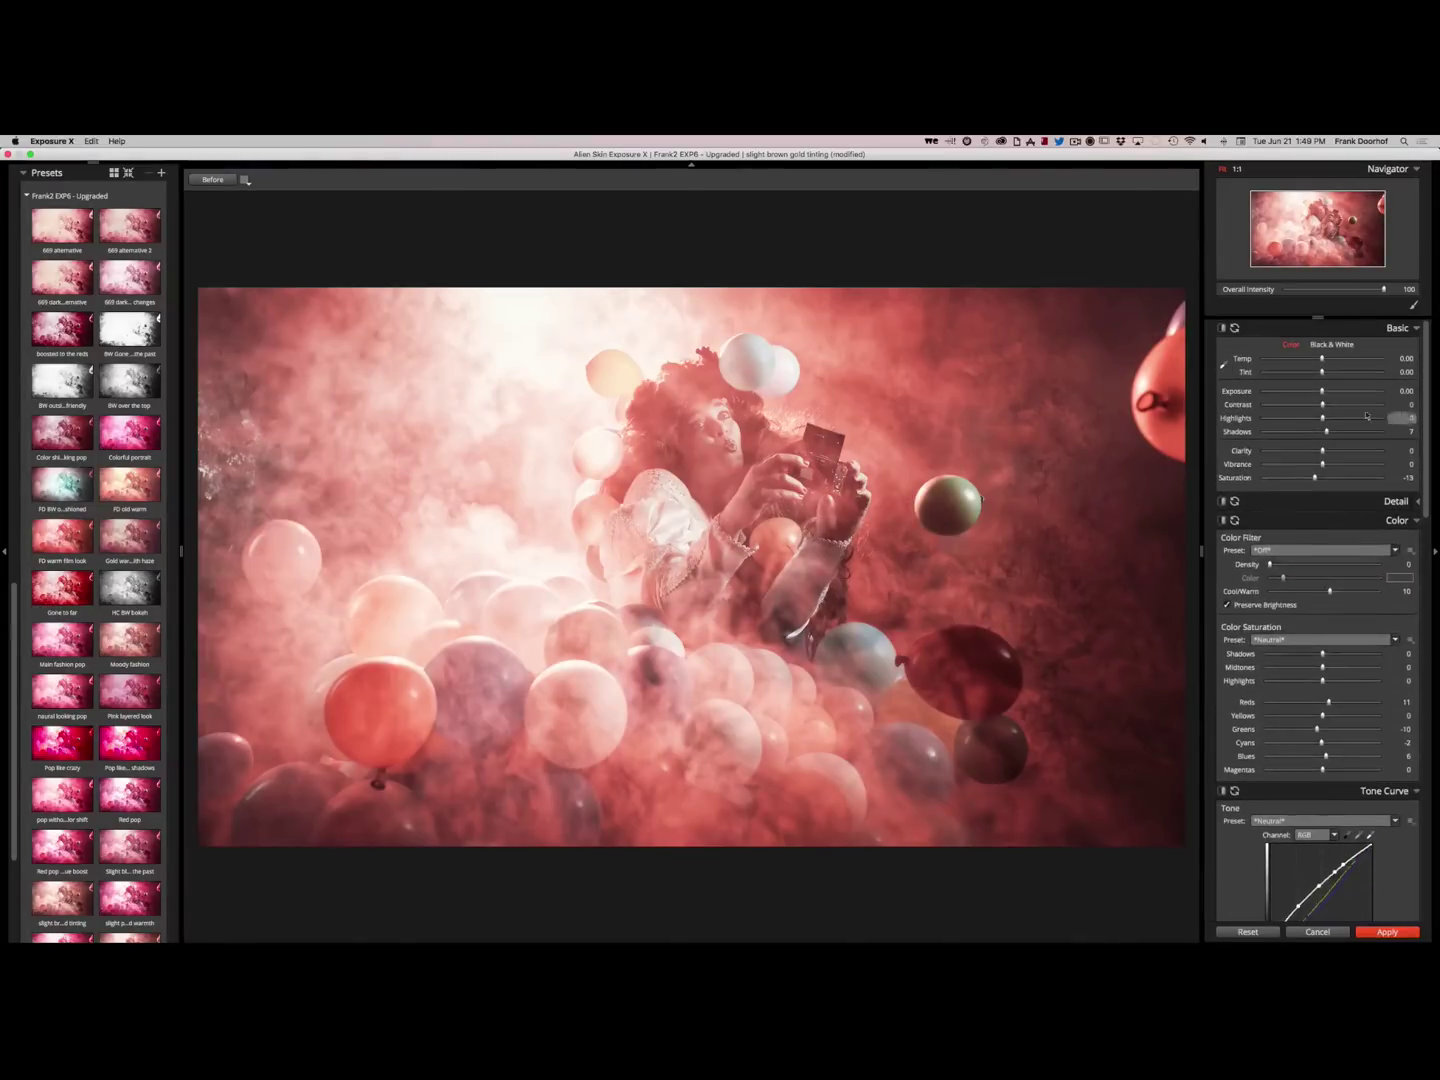
{"action": "left_click_drag", "start_coordinate": [1322, 404], "coordinate": [1290, 425]}
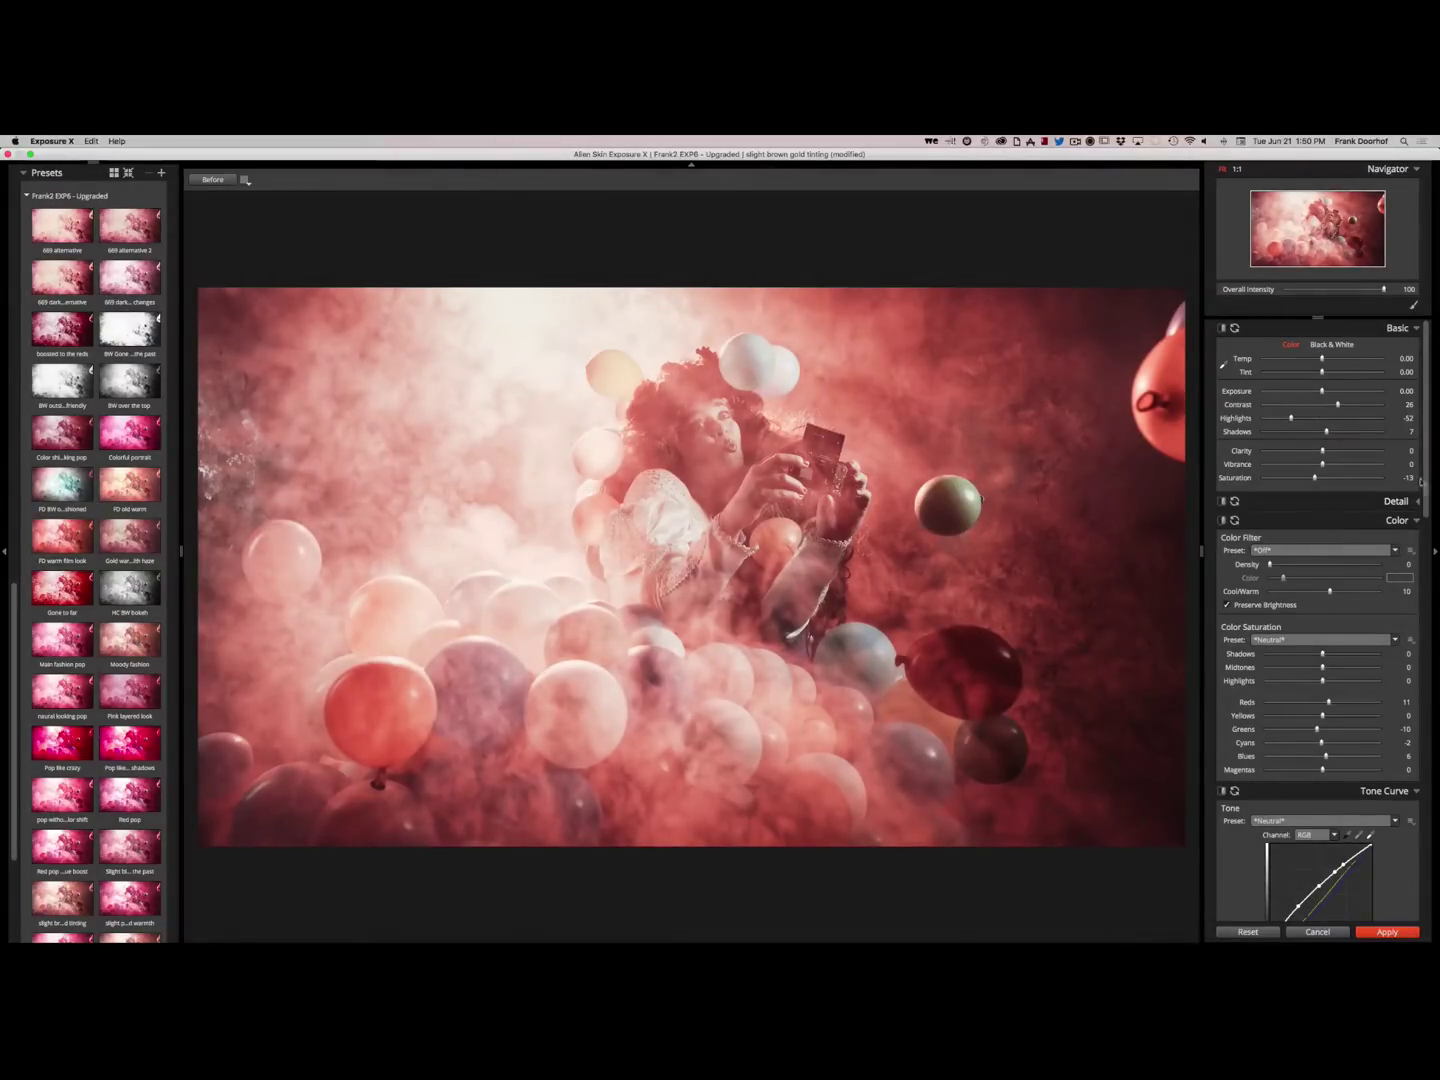
{"action": "left_click_drag", "start_coordinate": [1428, 485], "coordinate": [1436, 880]}
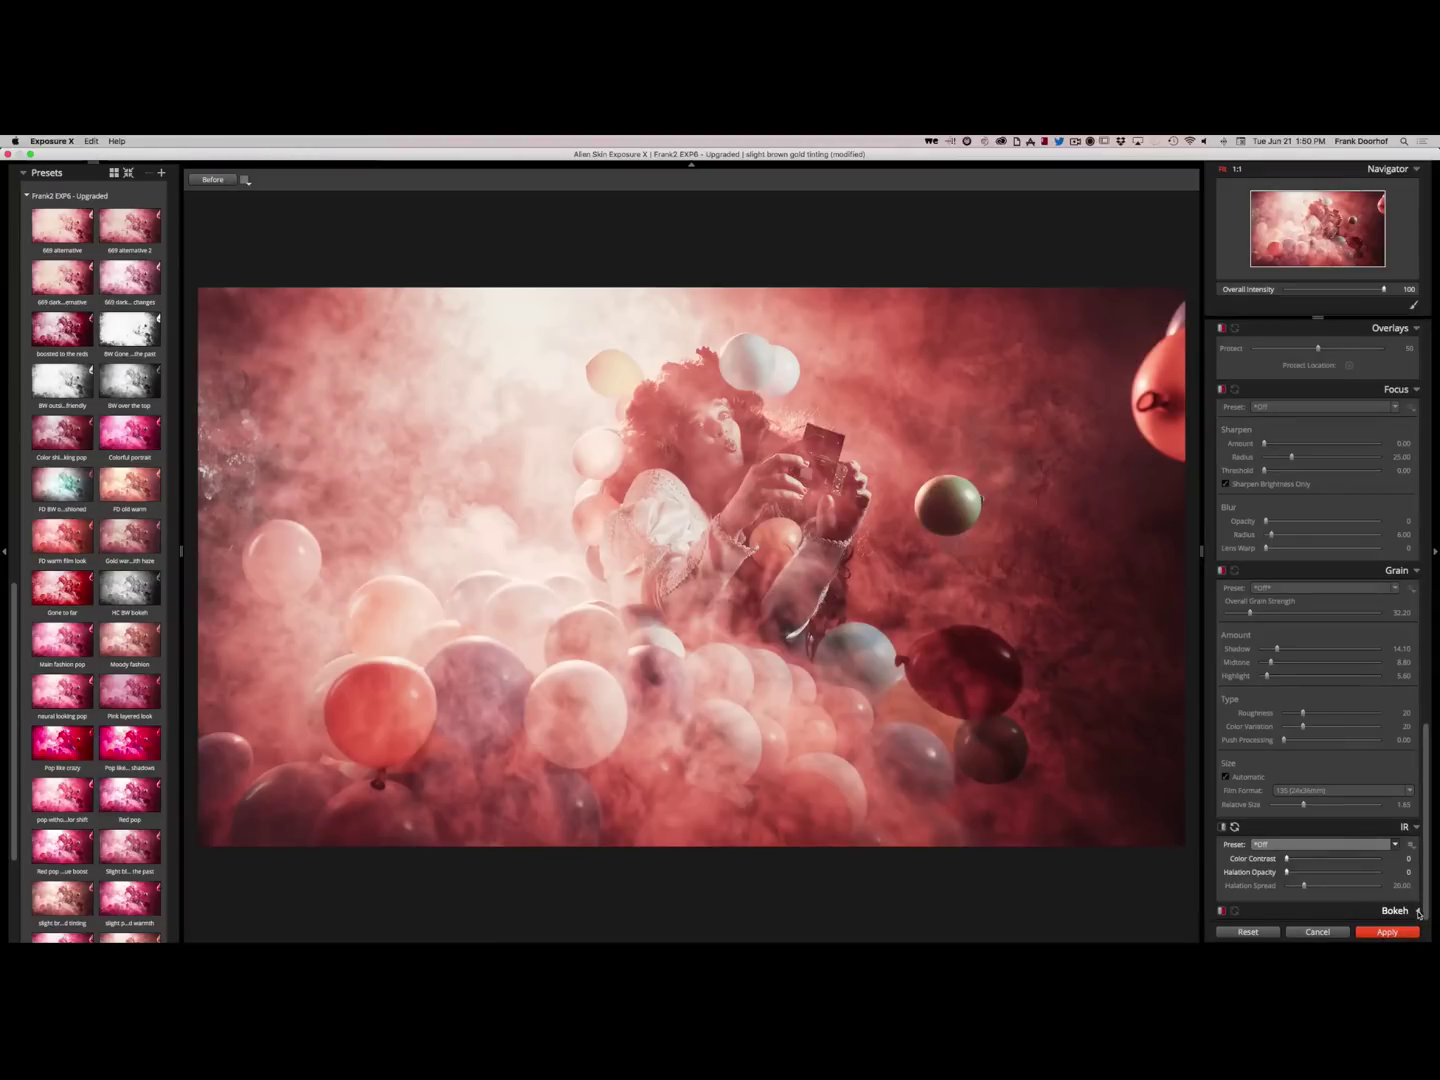
{"action": "left_click", "coordinate": [1418, 912]}
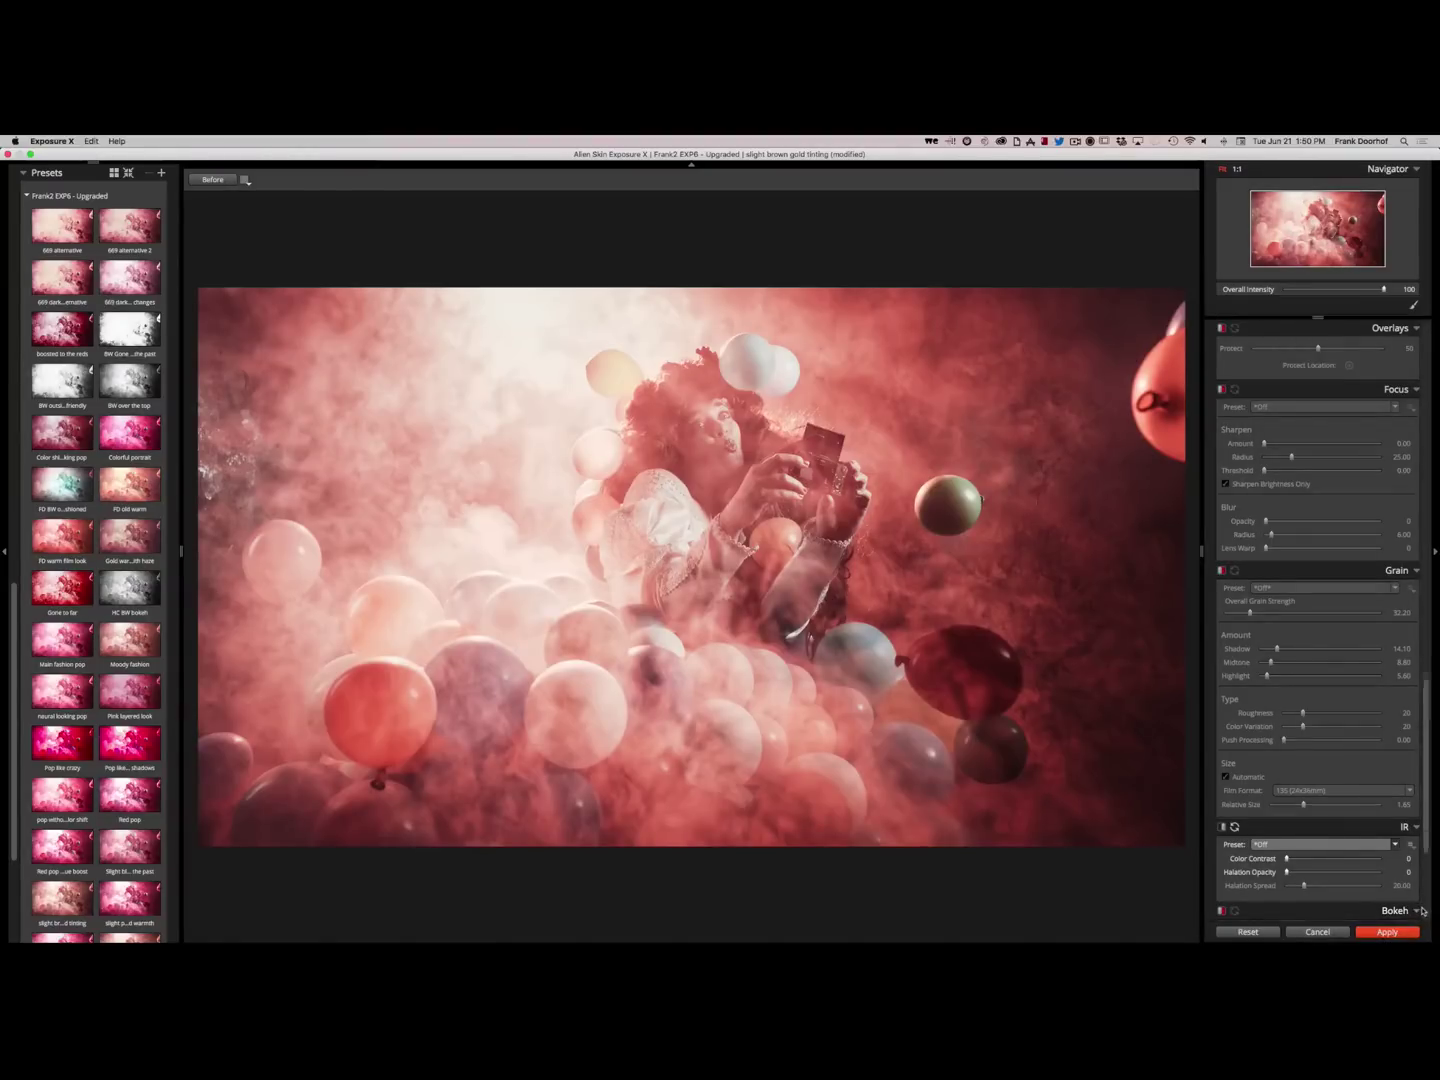
Tilt the focus ellipse around the model and set bokeh Amount to 4, comparing it on and off
{"action": "left_click_drag", "start_coordinate": [1428, 835], "coordinate": [1434, 910]}
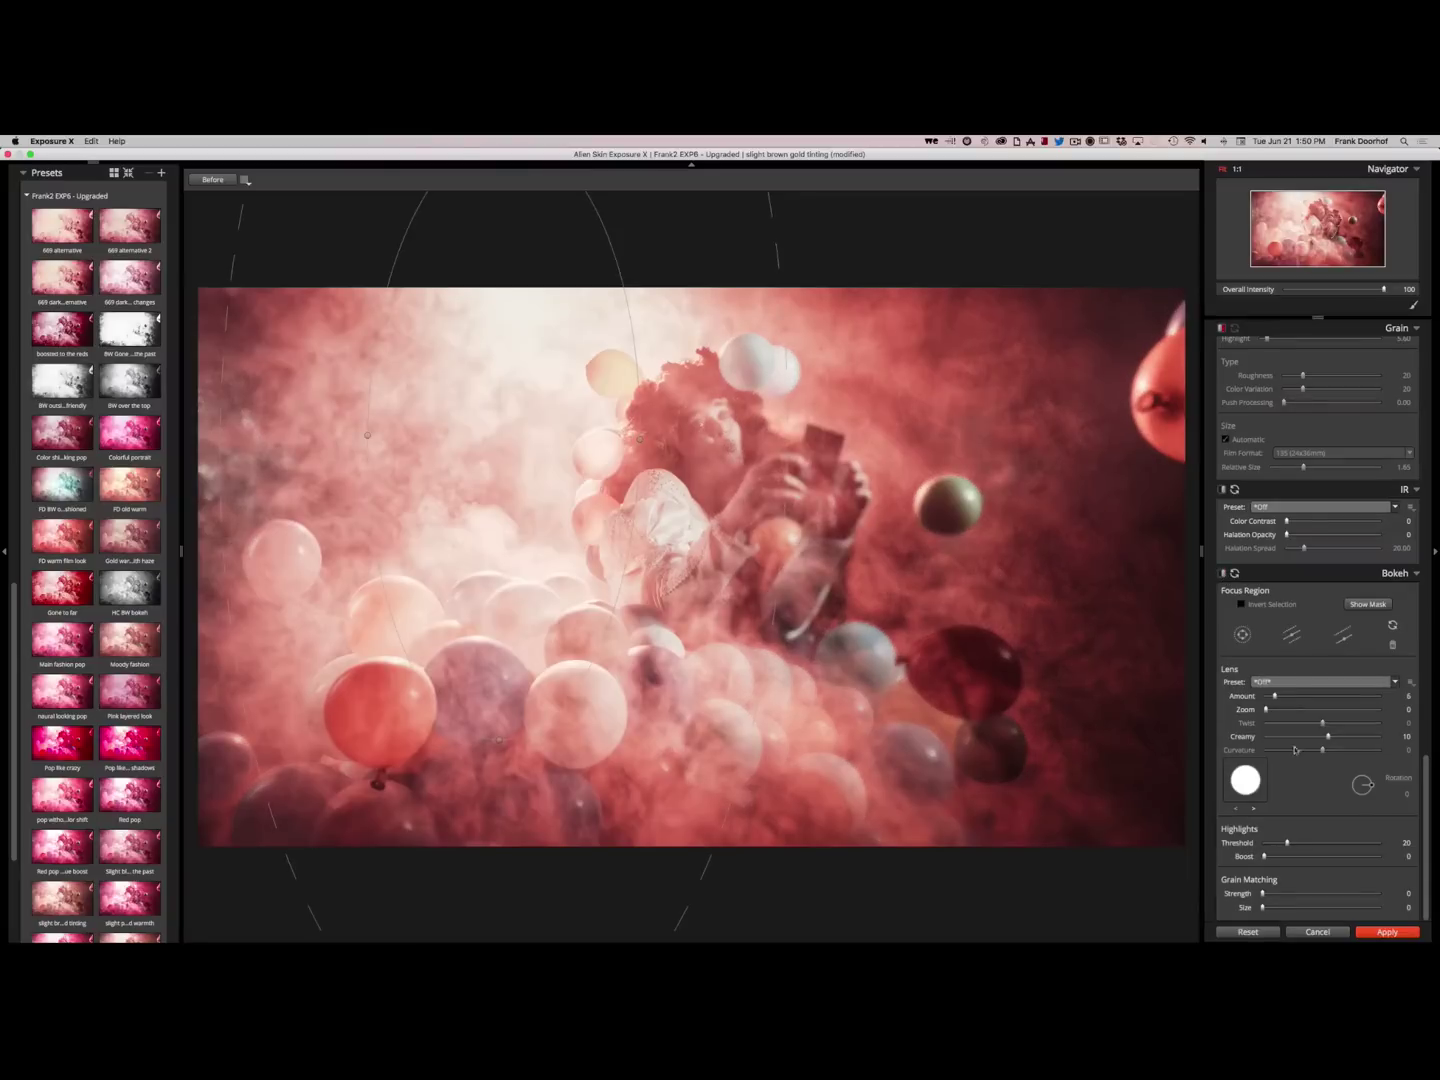
{"action": "left_click_drag", "start_coordinate": [367, 435], "coordinate": [594, 403]}
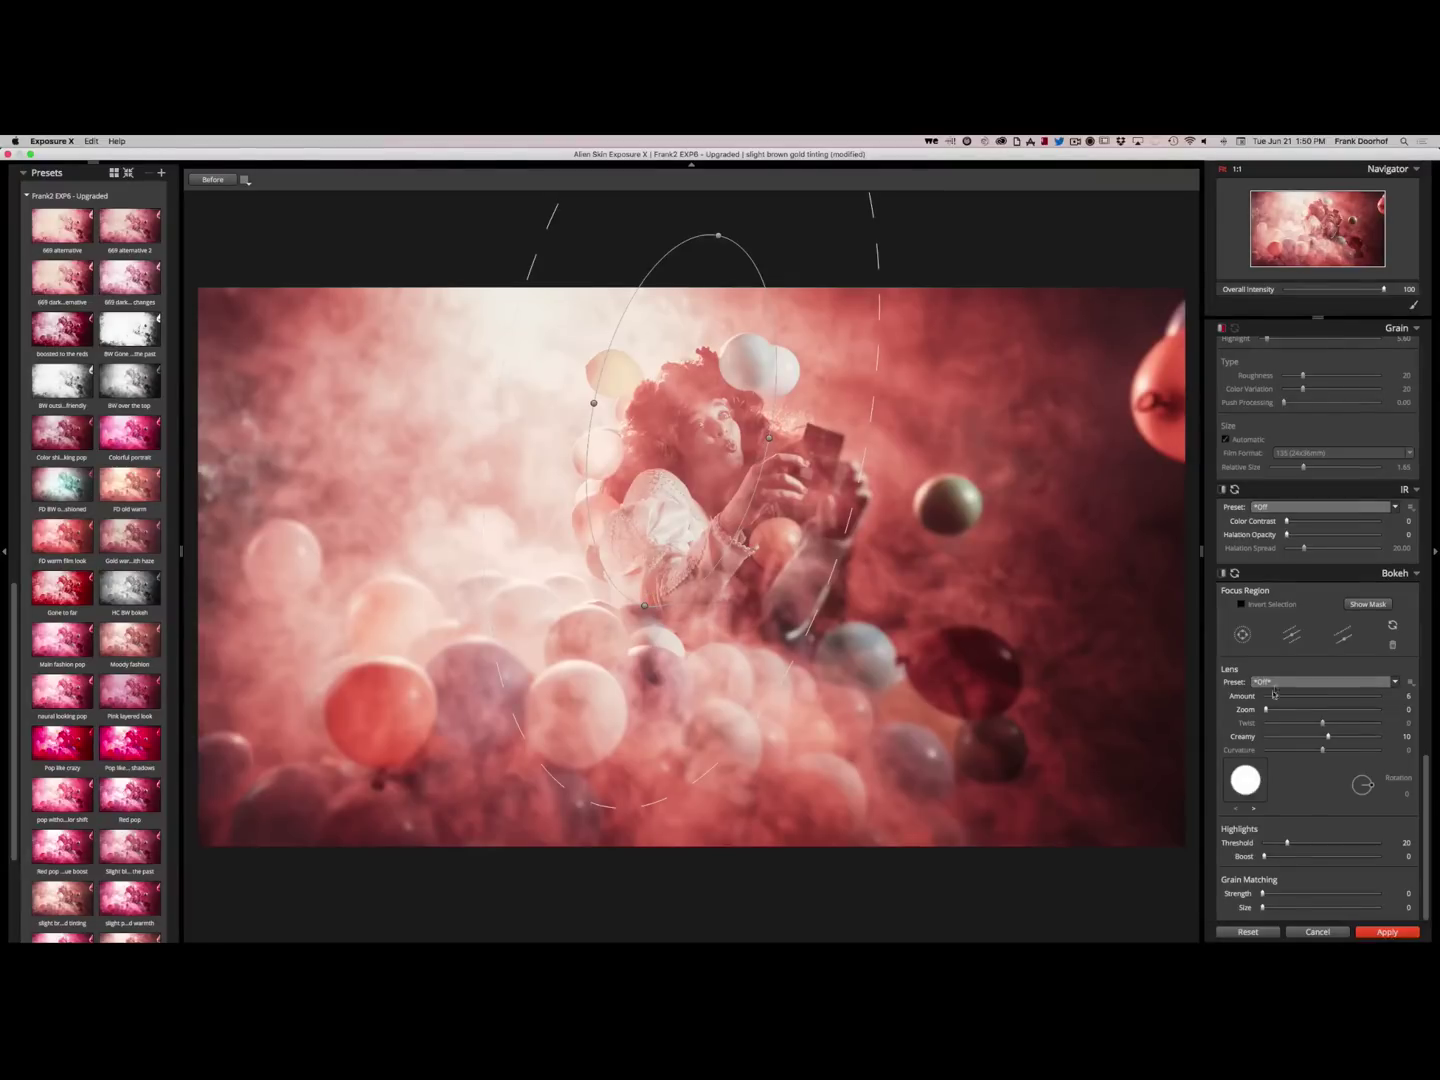
{"action": "left_click_drag", "start_coordinate": [1276, 695], "coordinate": [1311, 697]}
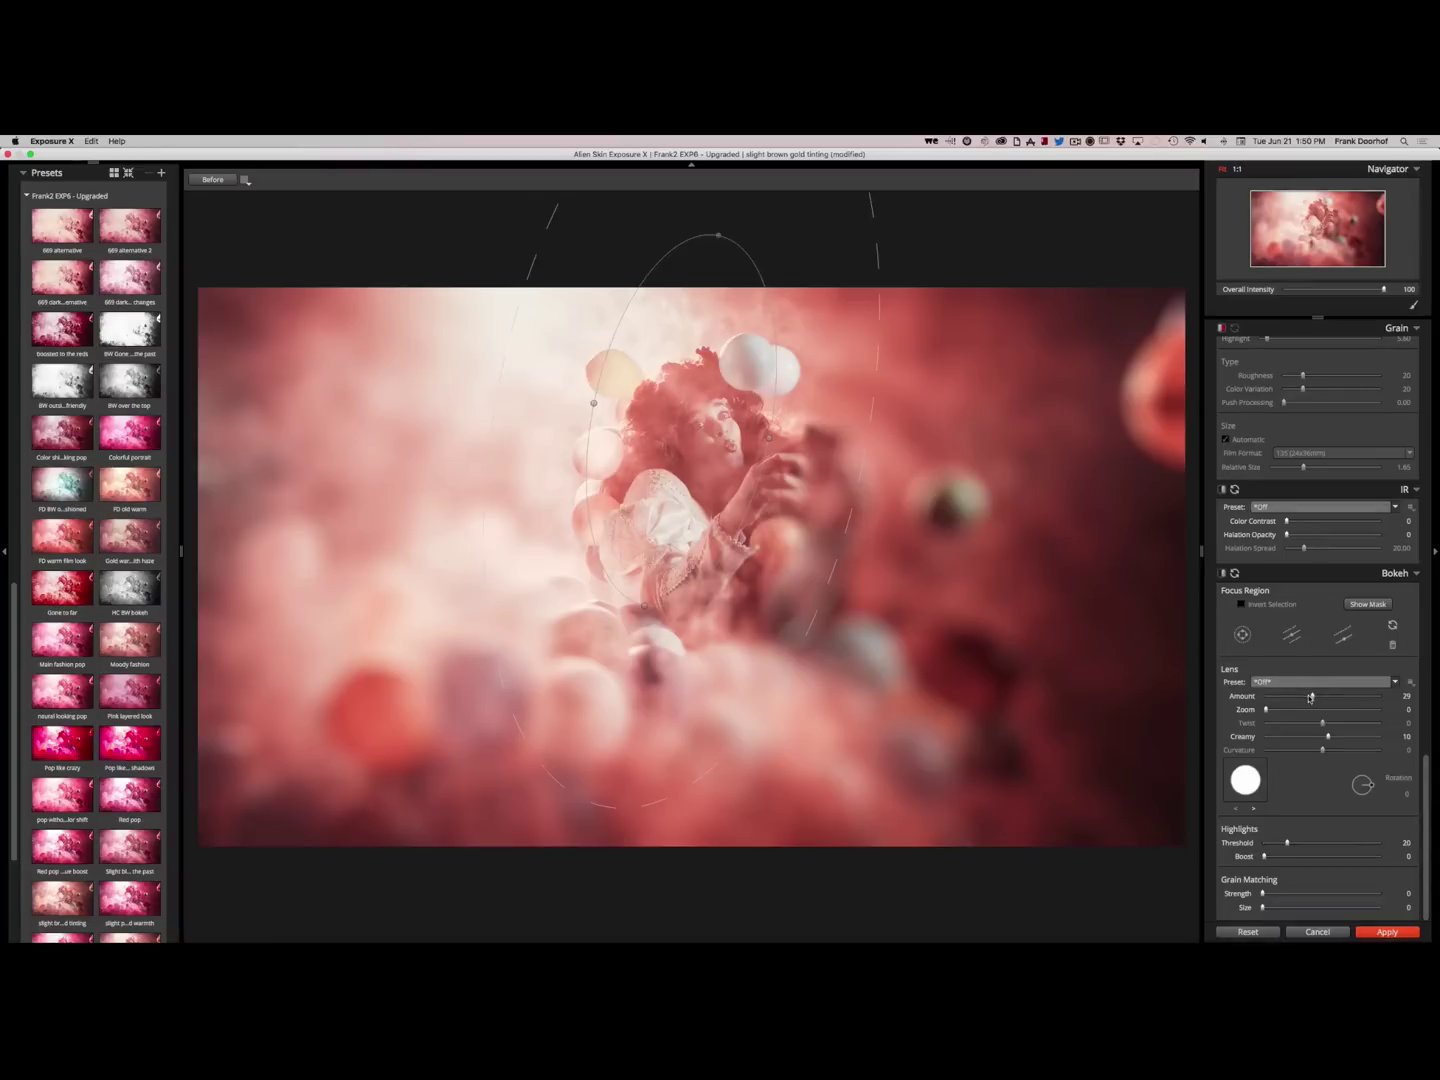
{"action": "left_click_drag", "start_coordinate": [1265, 698], "coordinate": [1273, 699]}
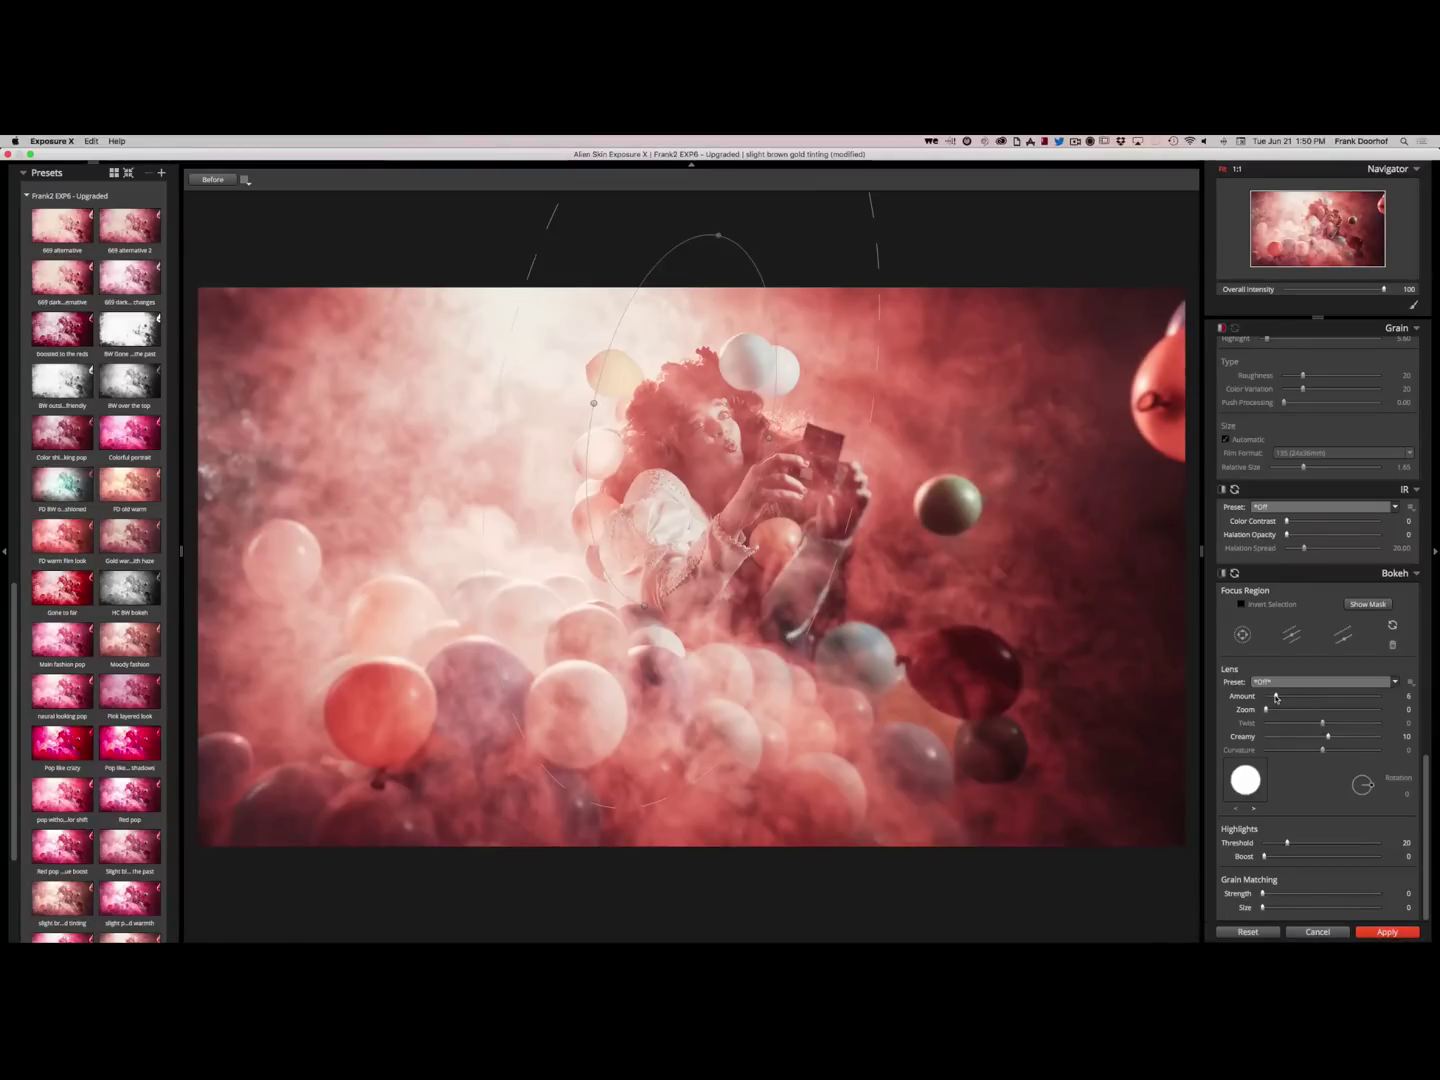
{"action": "left_click_drag", "start_coordinate": [1276, 698], "coordinate": [1273, 698]}
{"action": "left_click_drag", "start_coordinate": [1273, 698], "coordinate": [1271, 699]}
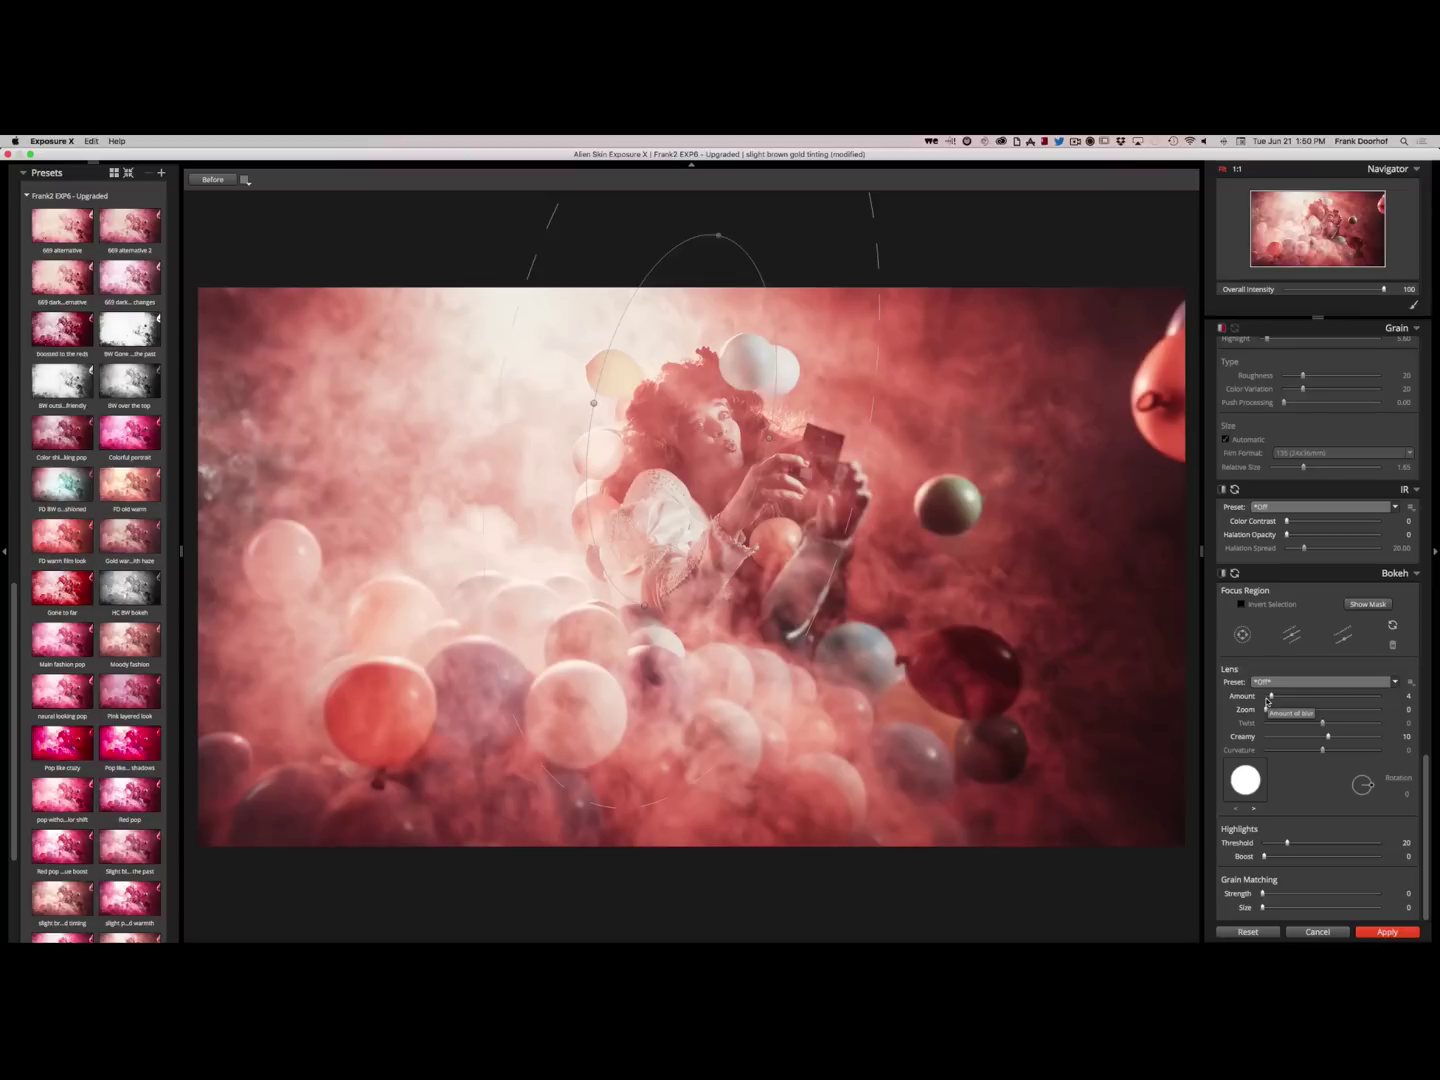
{"action": "left_click", "coordinate": [1222, 573]}
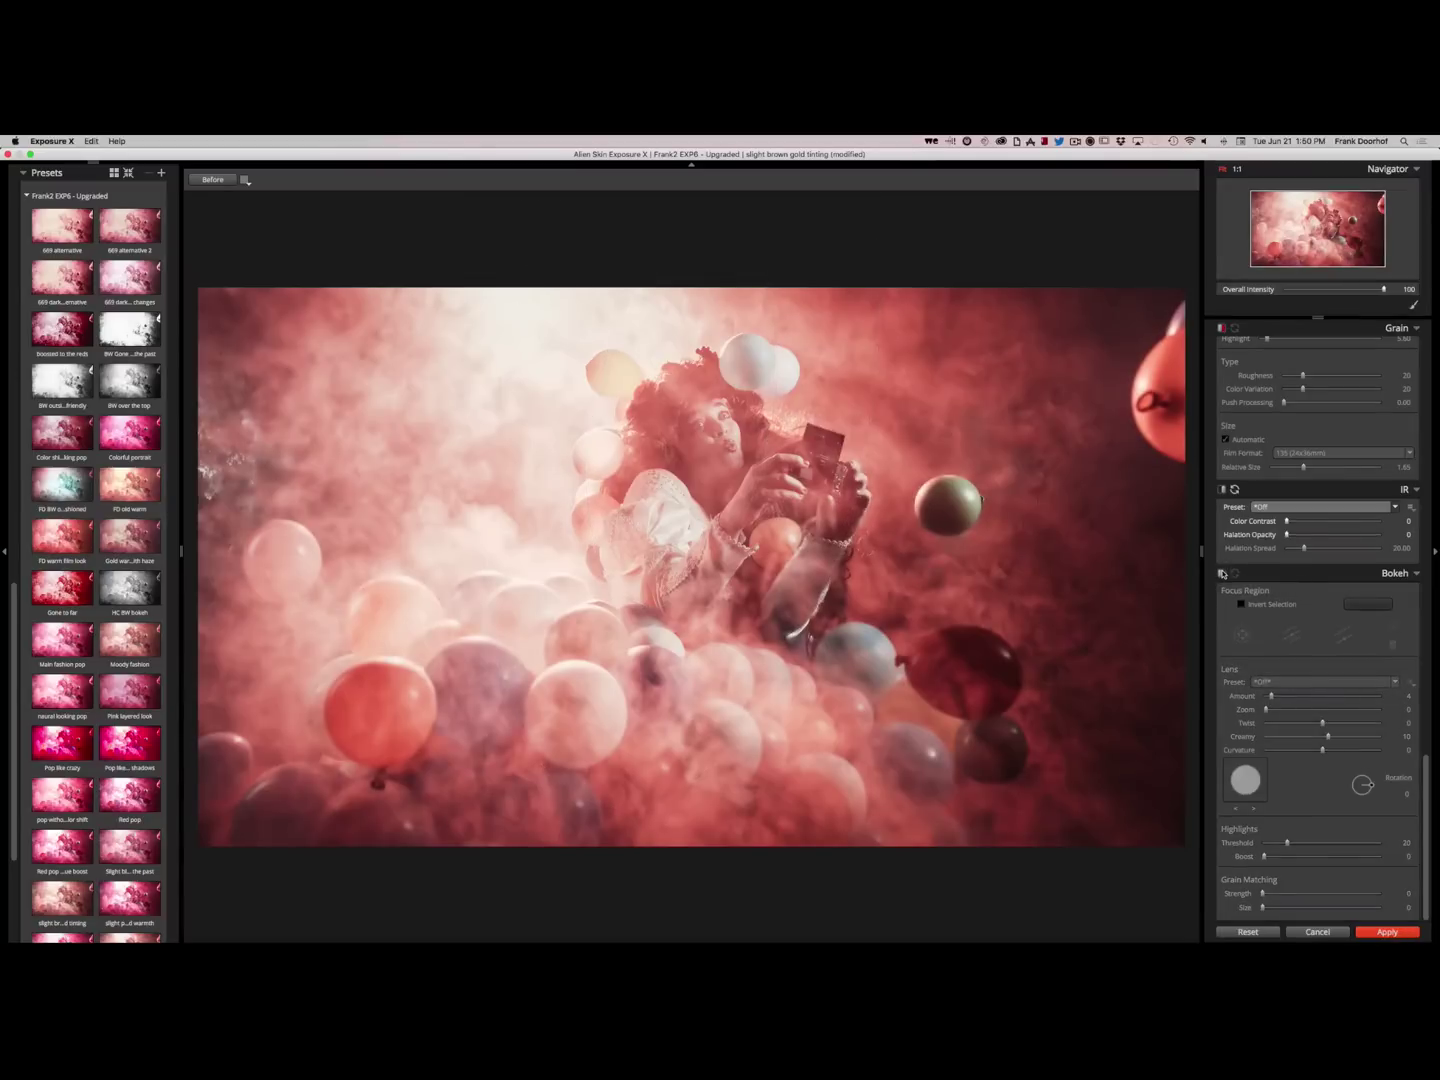
{"action": "left_click", "coordinate": [1222, 573]}
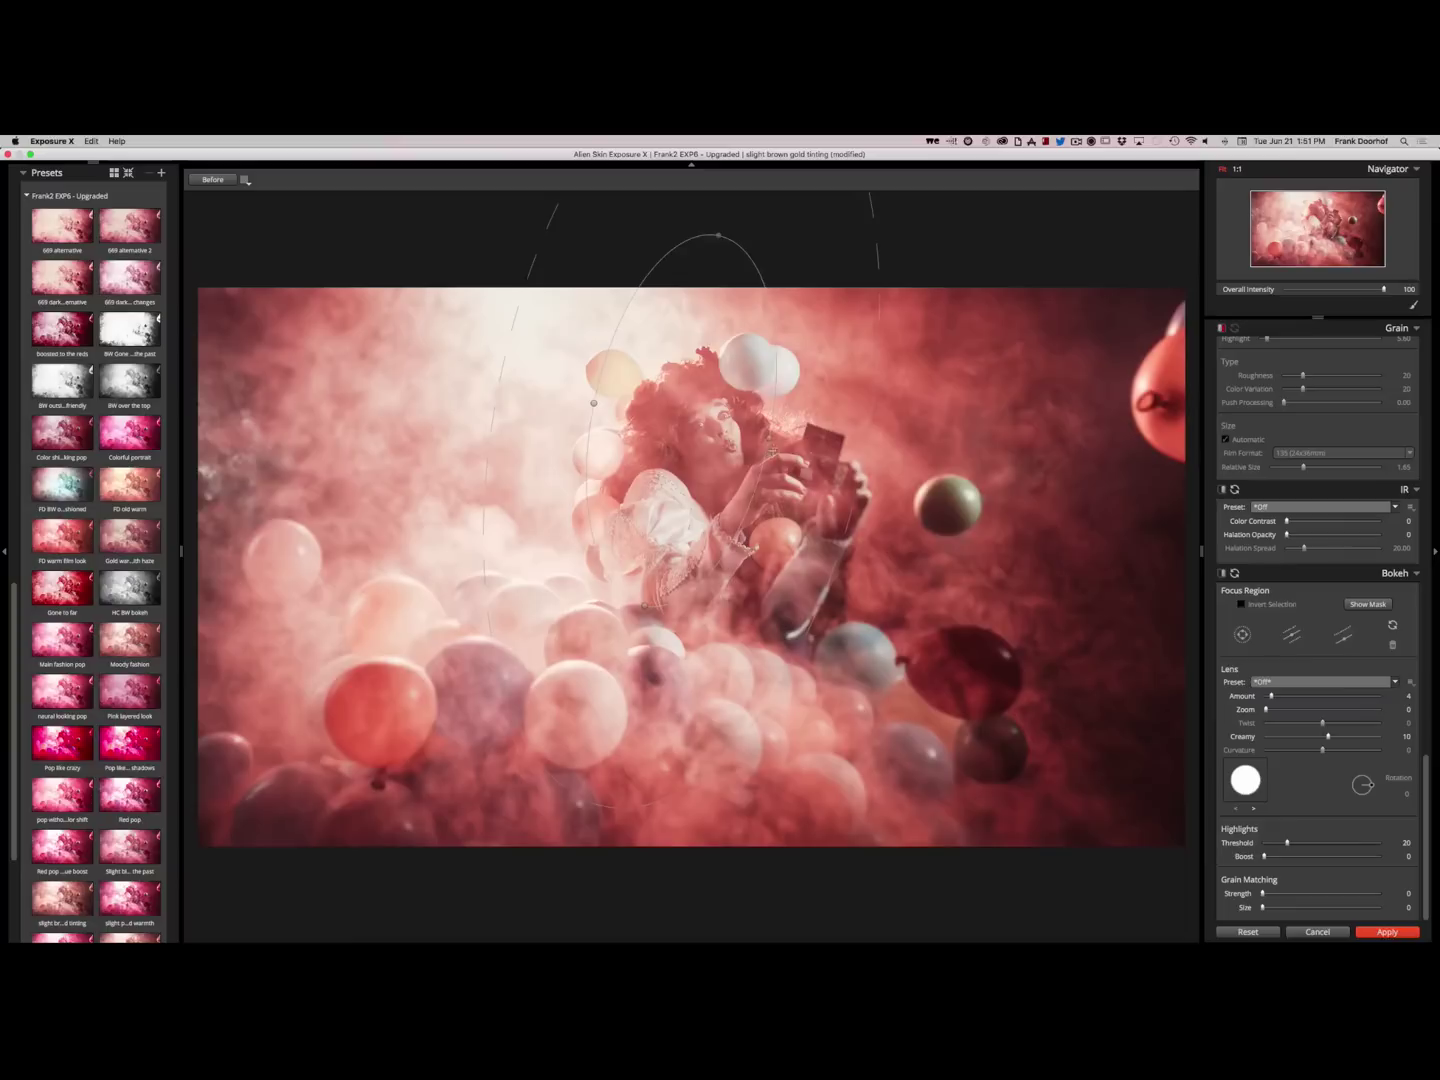
Move the focus ellipse over the model, widen it sideways, trim top and bottom, and rotate it
{"action": "left_click_drag", "start_coordinate": [770, 440], "coordinate": [778, 443]}
{"action": "left_click_drag", "start_coordinate": [586, 400], "coordinate": [559, 392]}
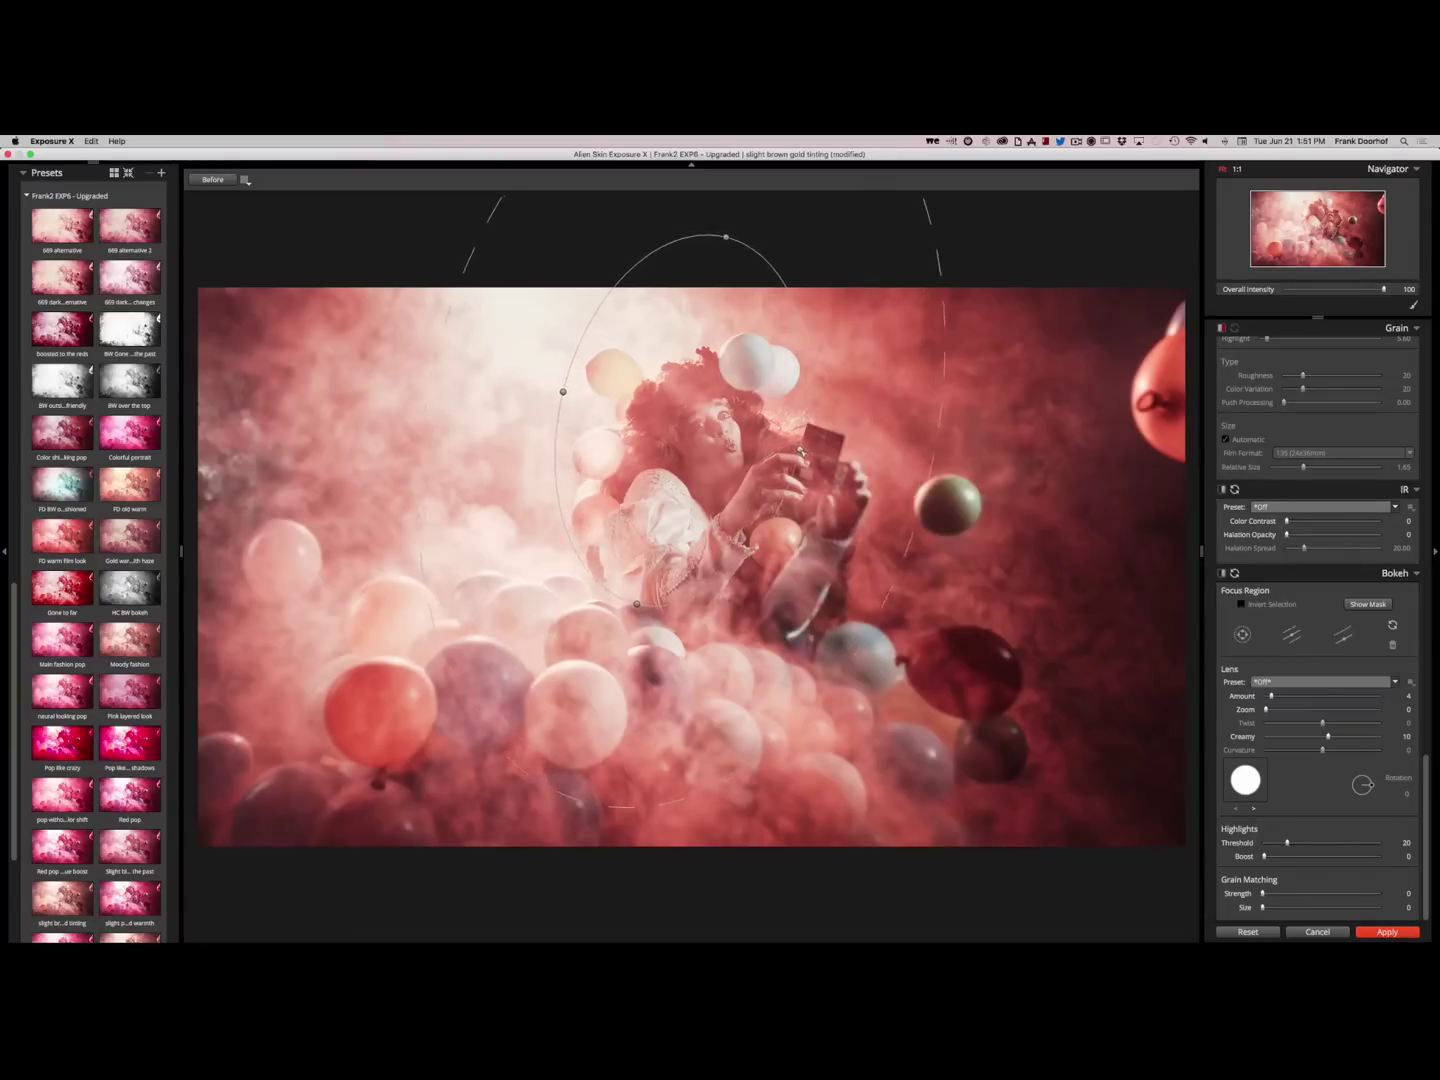
{"action": "left_click_drag", "start_coordinate": [642, 605], "coordinate": [645, 581]}
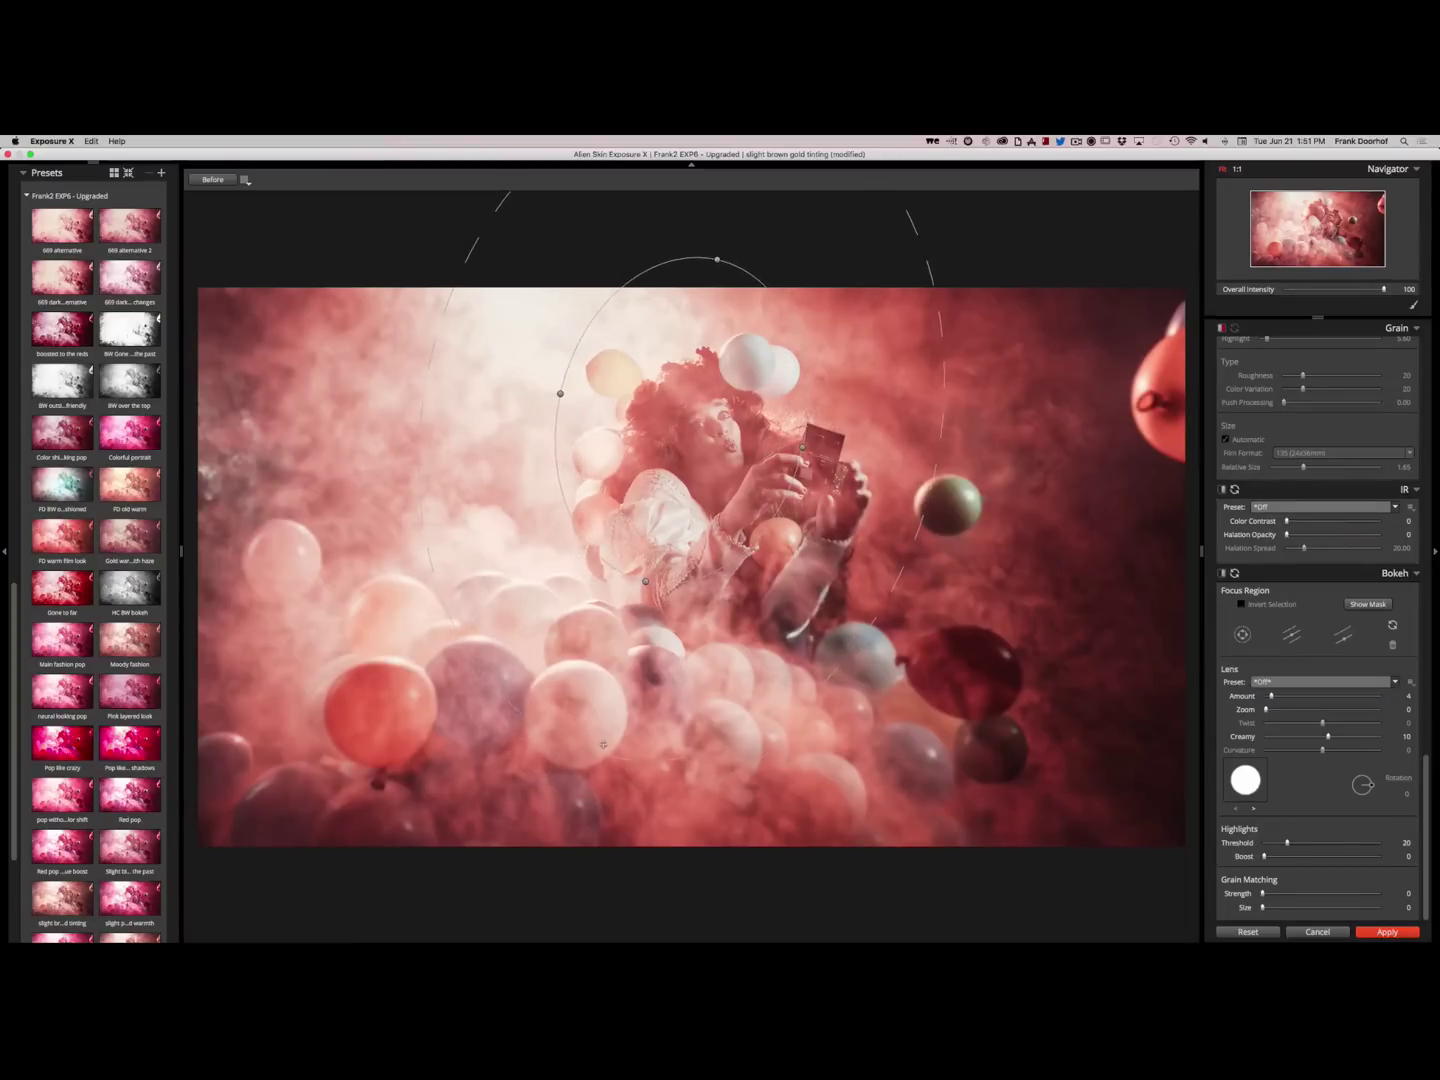
{"action": "left_click_drag", "start_coordinate": [603, 744], "coordinate": [604, 707]}
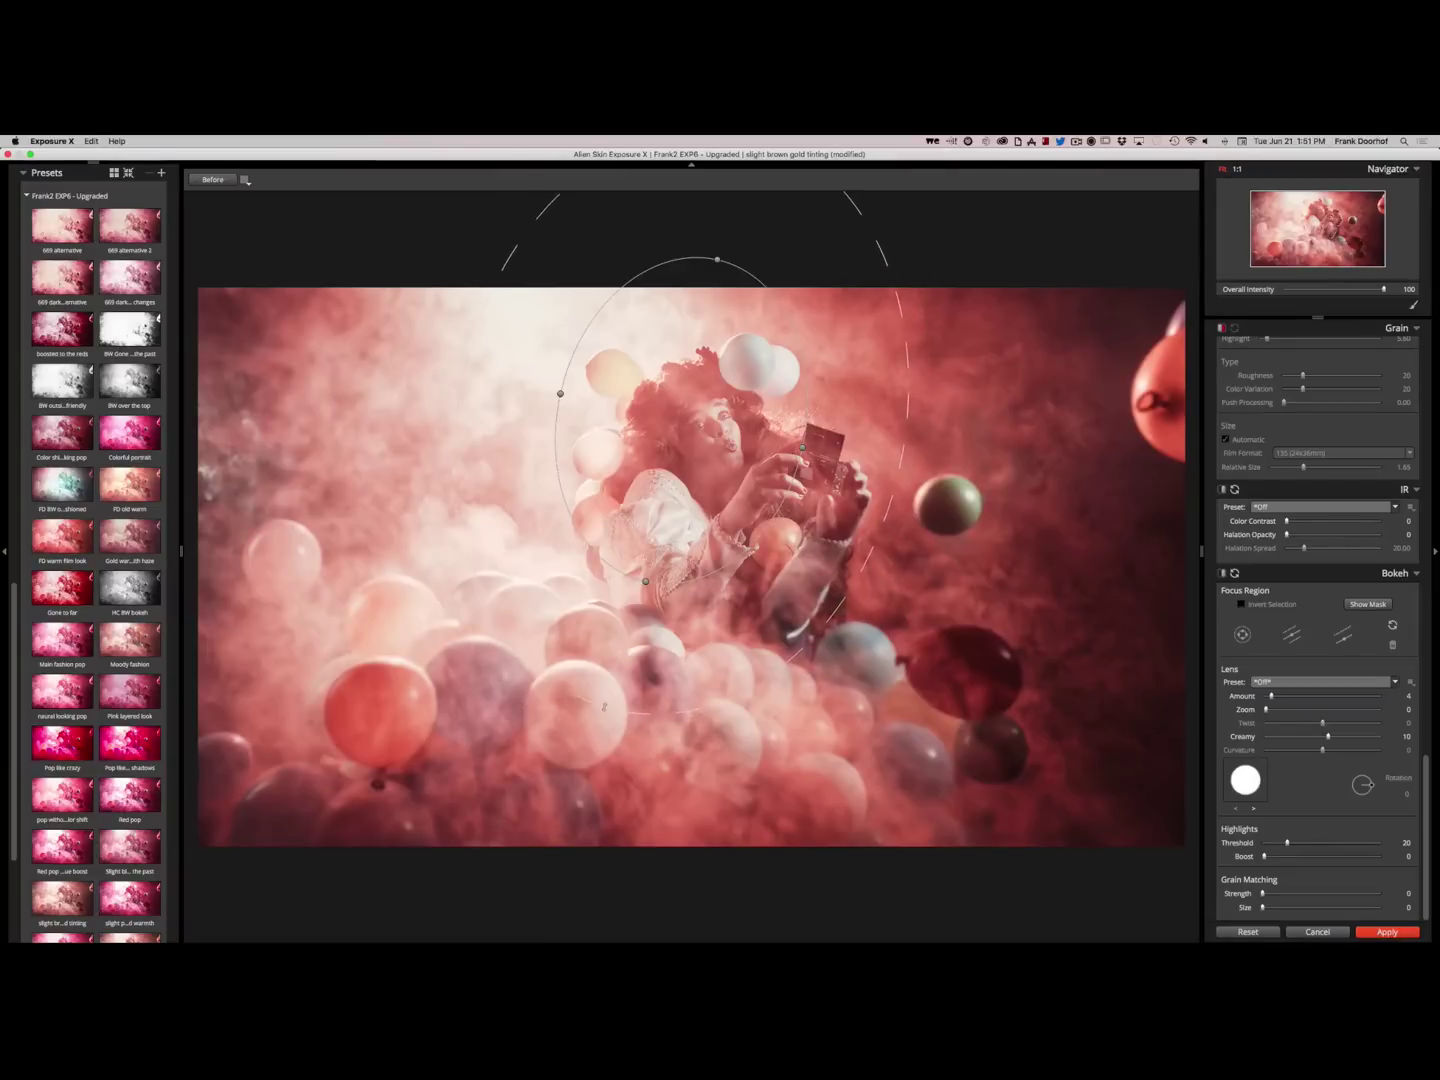
{"action": "left_click_drag", "start_coordinate": [803, 447], "coordinate": [845, 475]}
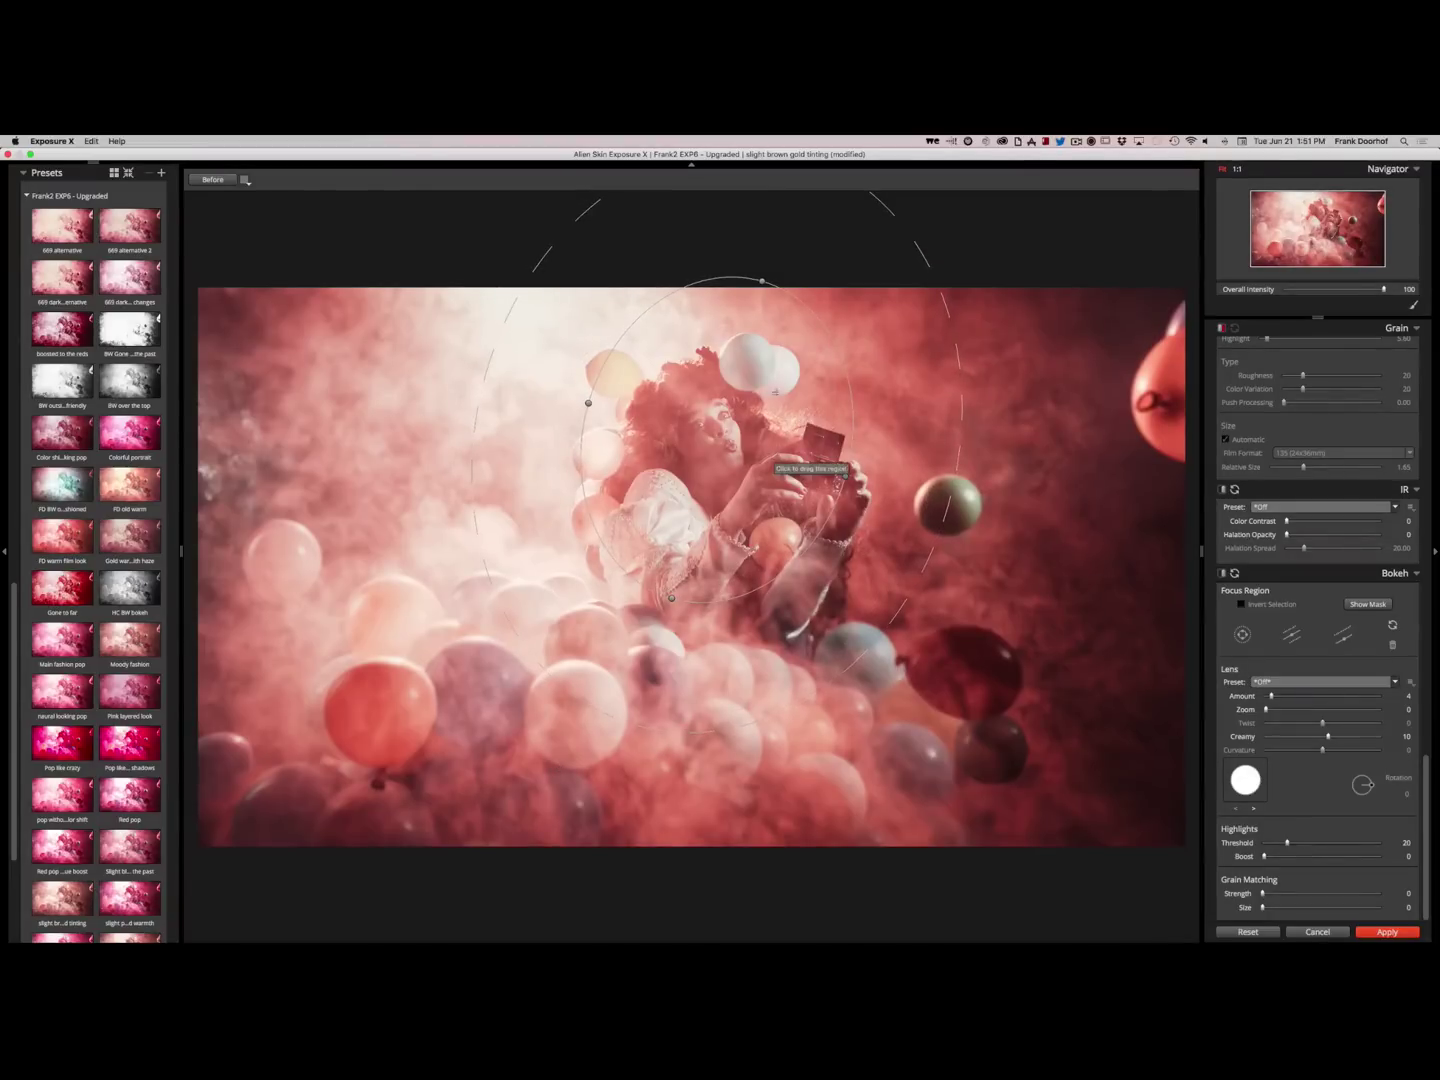
{"action": "left_click_drag", "start_coordinate": [762, 281], "coordinate": [756, 301]}
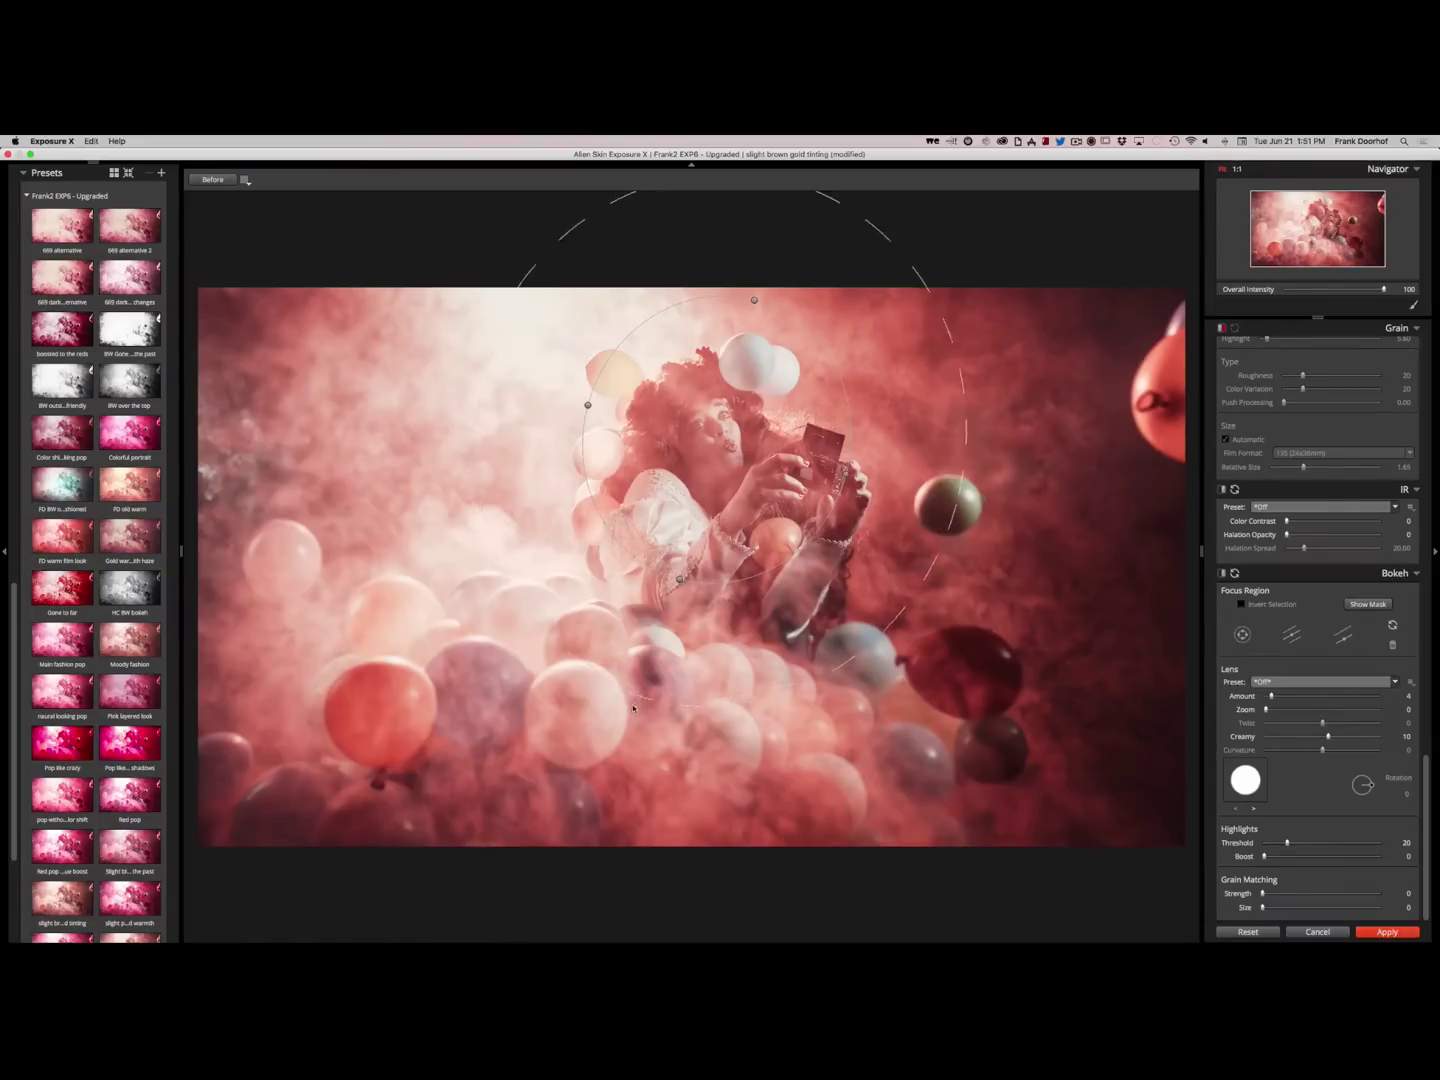
{"action": "mouse_move", "coordinate": [847, 474]}
{"action": "left_mouse_down"}
{"action": "mouse_move", "coordinate": [800, 466]}
{"action": "mouse_move", "coordinate": [840, 520]}
{"action": "mouse_move", "coordinate": [871, 497]}
{"action": "mouse_move", "coordinate": [858, 495]}
{"action": "left_mouse_up"}
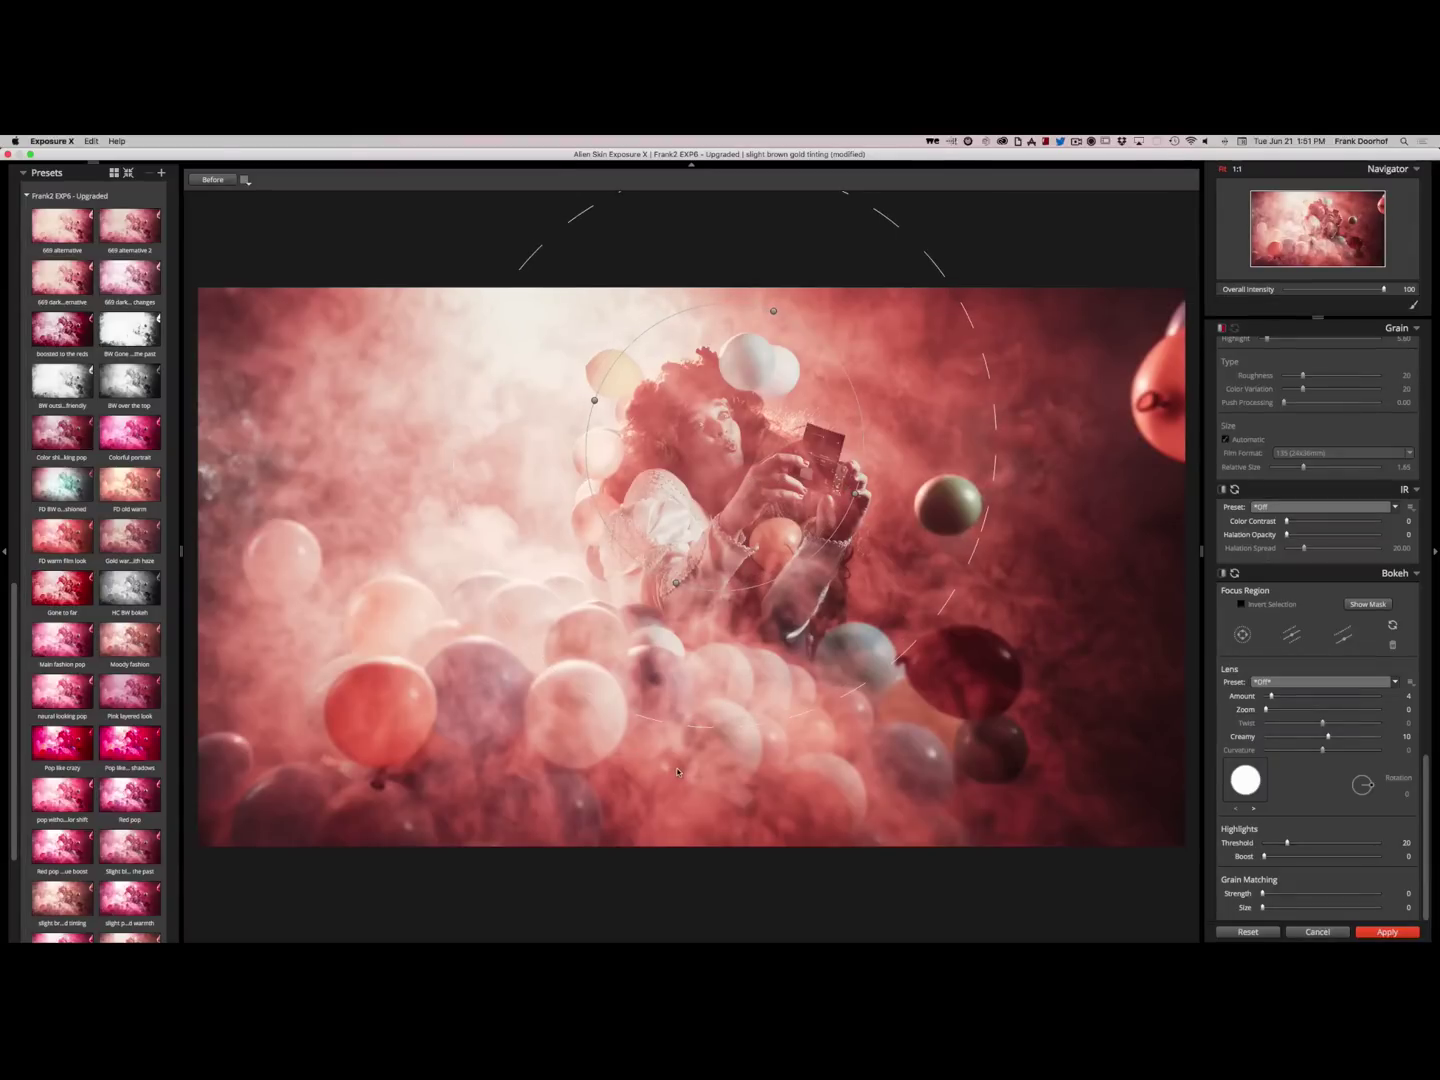
{"action": "left_click_drag", "start_coordinate": [1428, 786], "coordinate": [1432, 527]}
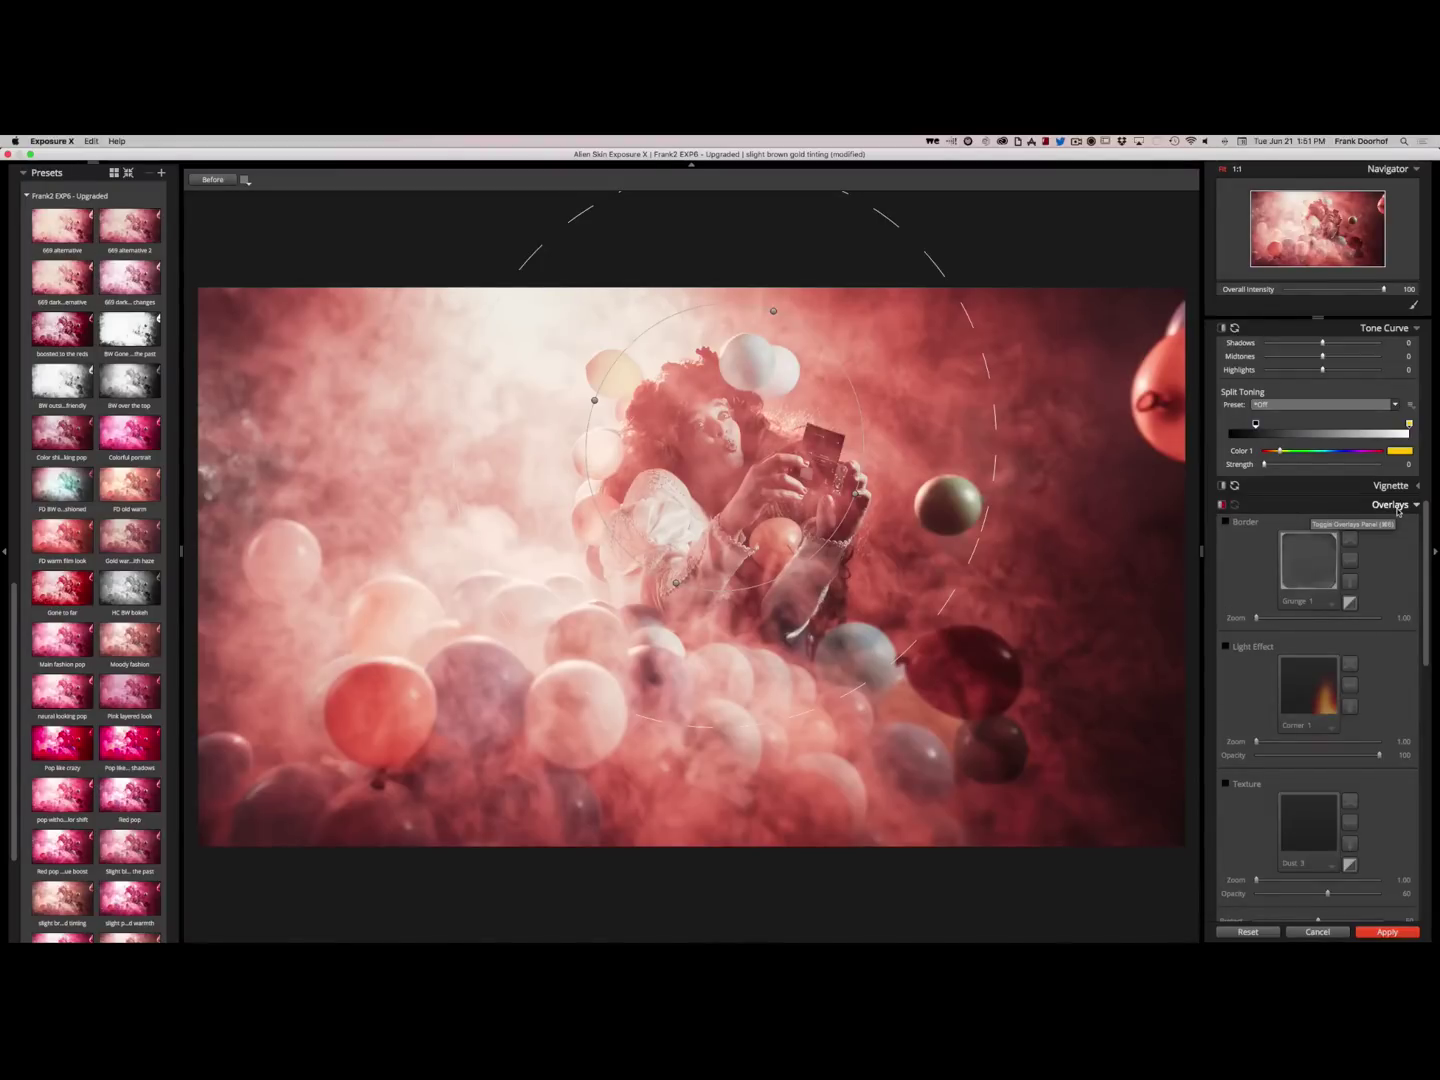
Enable the Light Effect overlay and preview the red Corner 3 glow
{"action": "left_click", "coordinate": [1222, 504]}
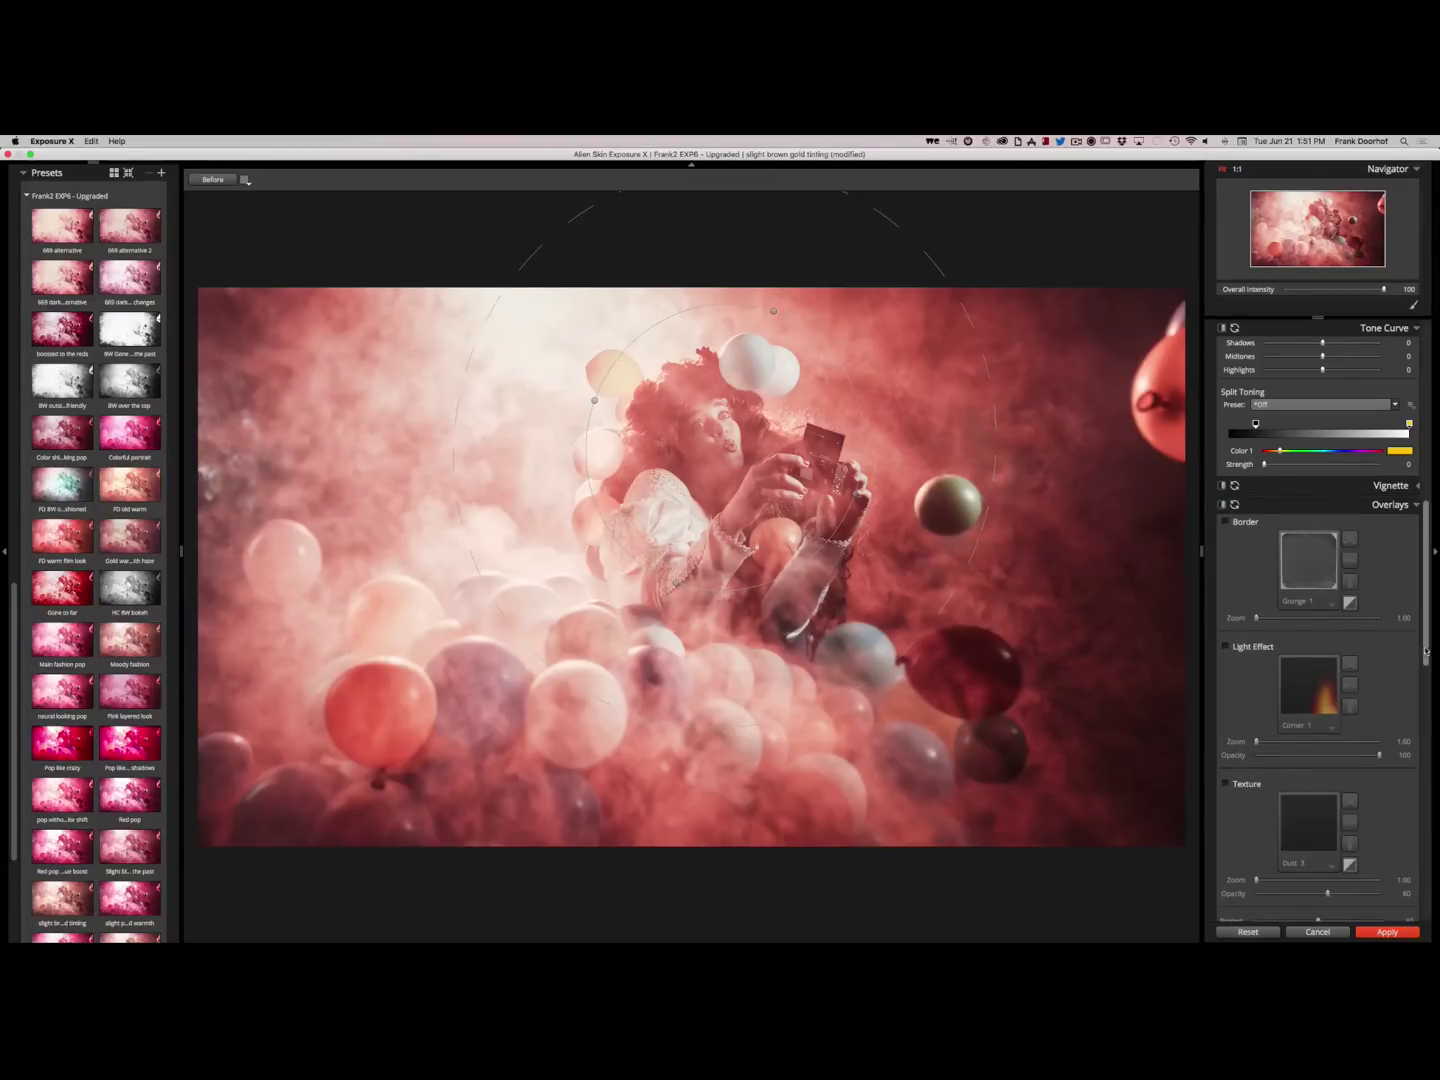
{"action": "scroll", "coordinate": [1425, 650], "scroll_direction": "down", "scroll_amount": 5}
{"action": "scroll", "coordinate": [1433, 648], "scroll_direction": "up", "scroll_amount": 5}
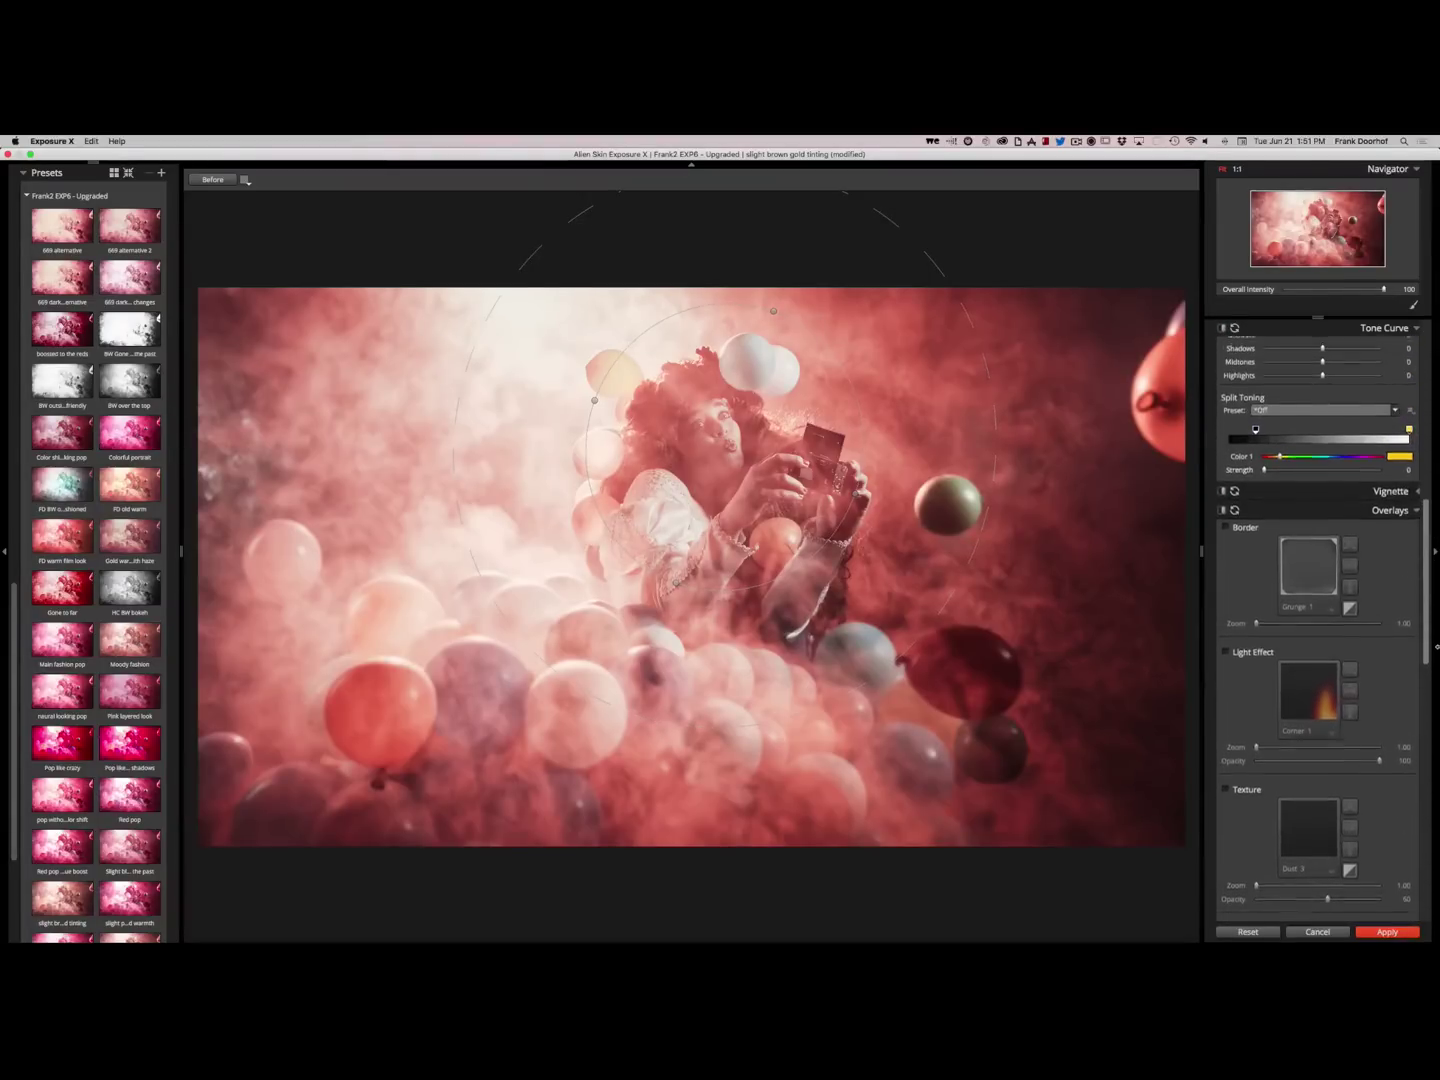
{"action": "left_click", "coordinate": [1225, 649]}
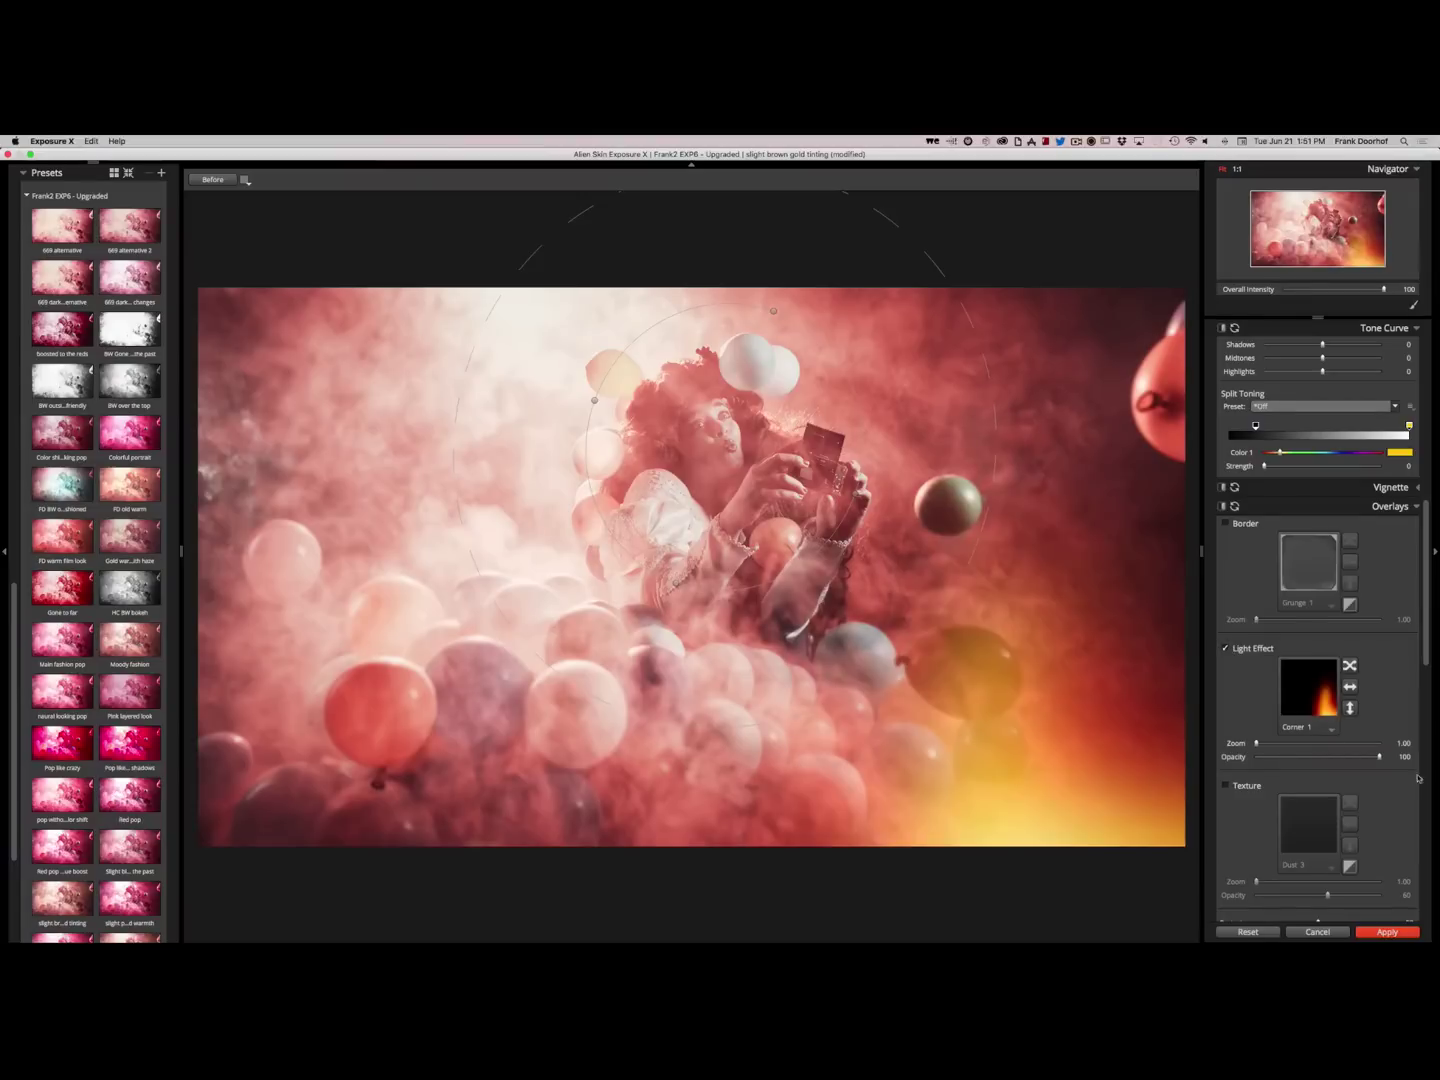
{"action": "left_click", "coordinate": [1332, 731]}
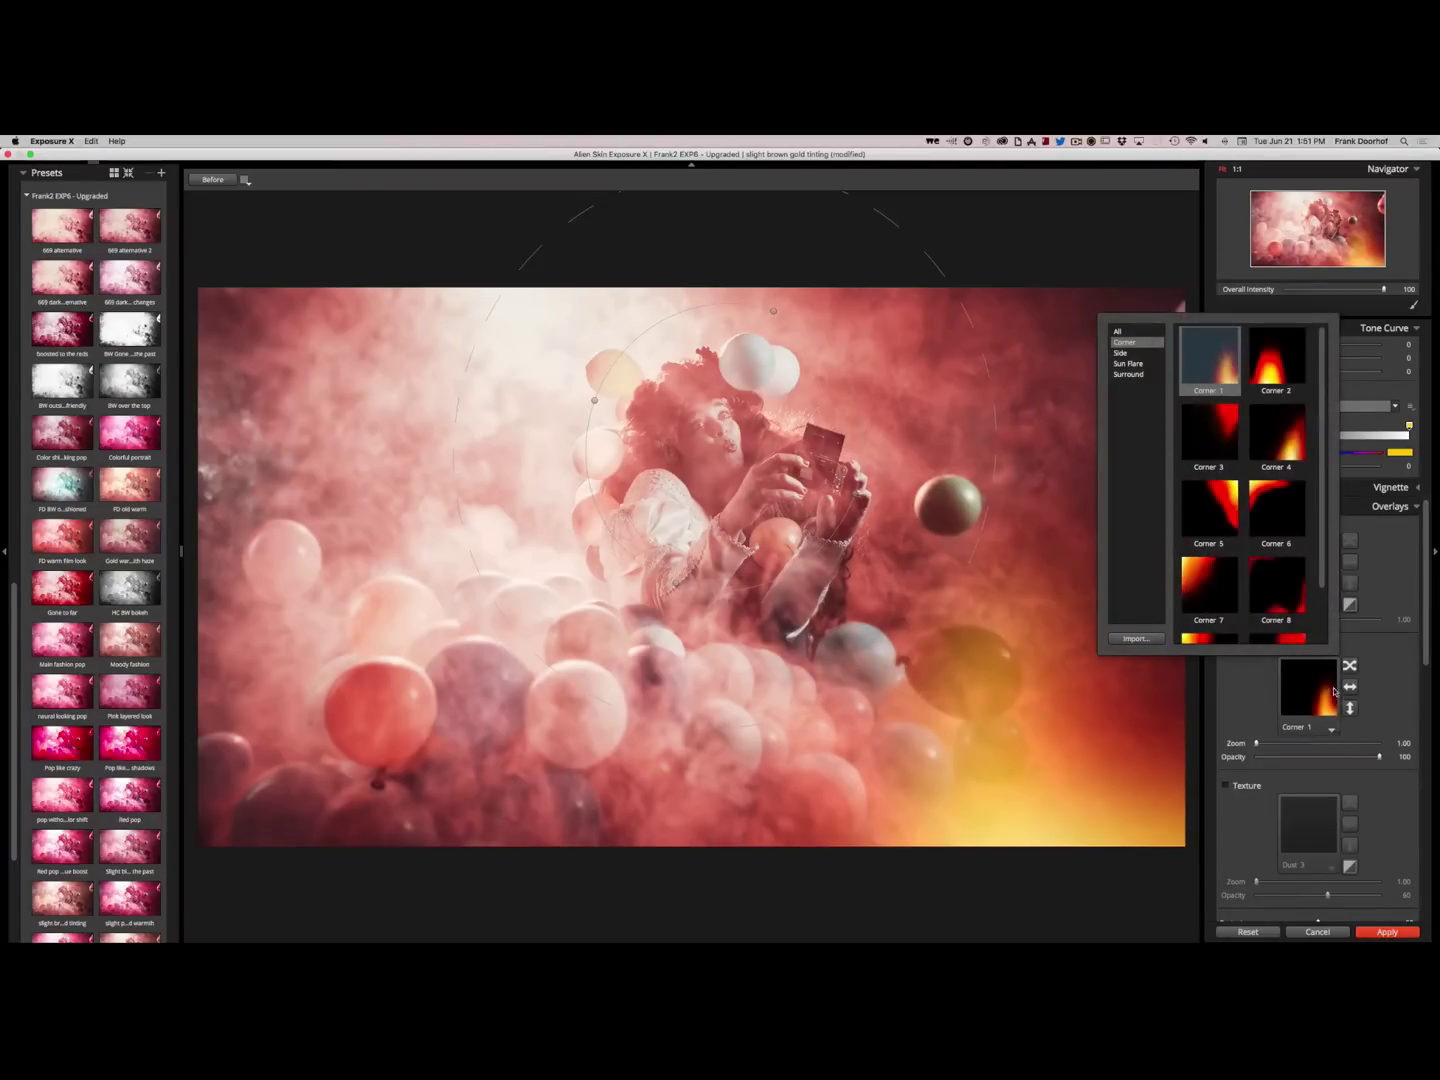
{"action": "left_click", "coordinate": [1210, 432]}
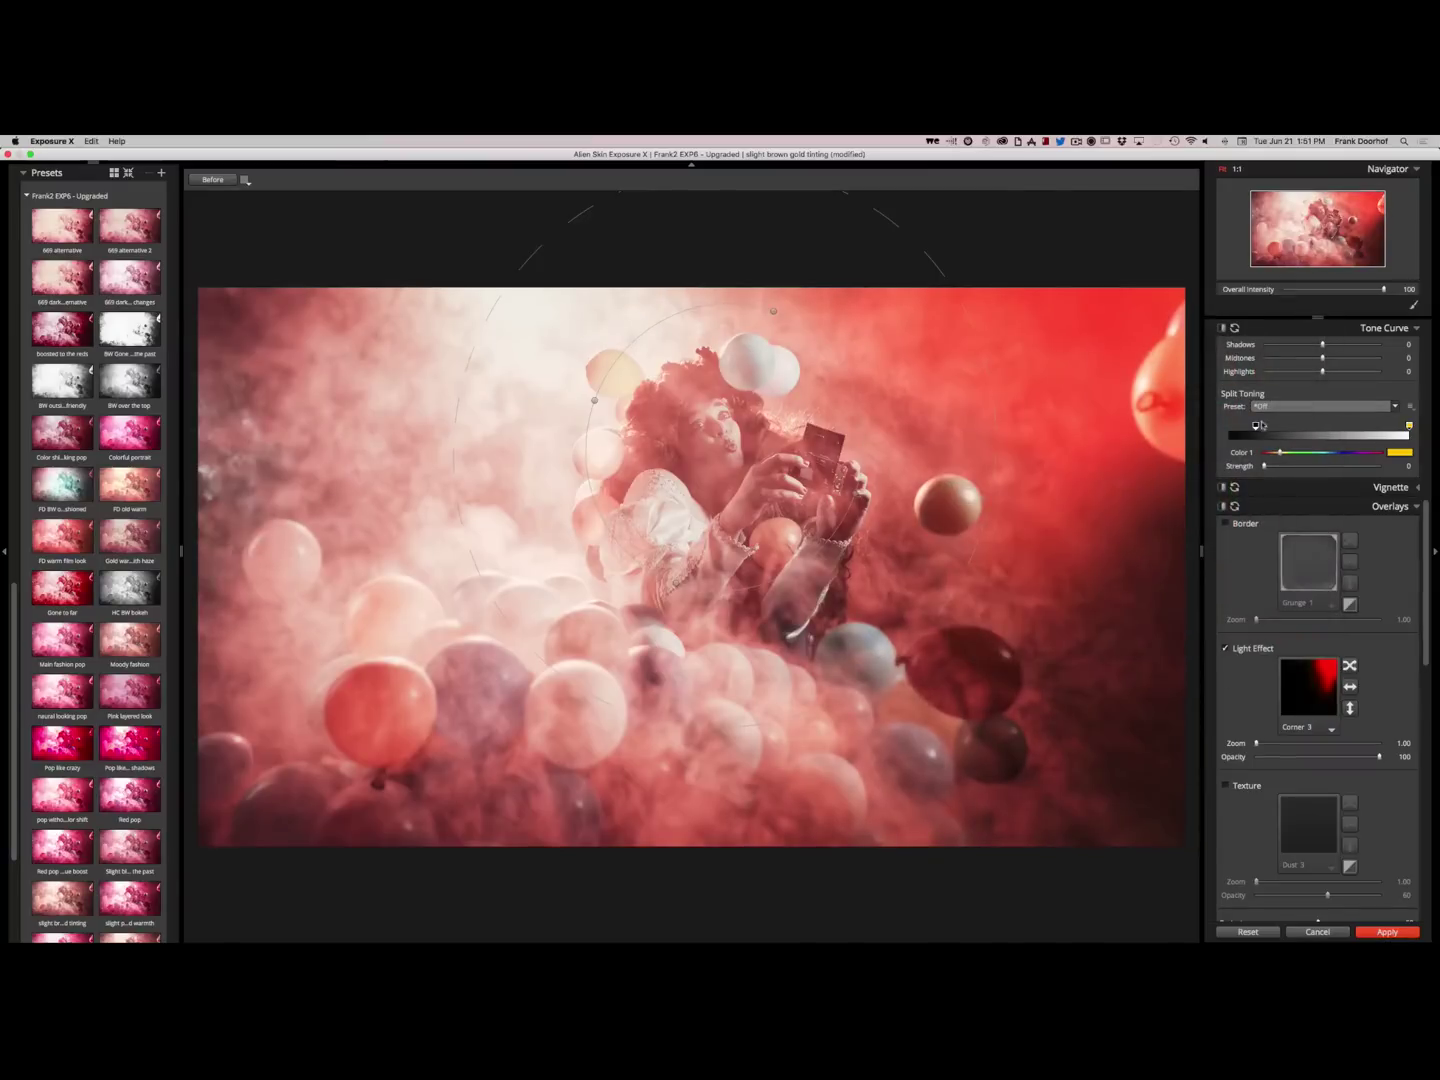
Try the yellow Corner 7 glow, then choose Sun Flare Corner 2
{"action": "left_click", "coordinate": [1330, 731]}
{"action": "left_click", "coordinate": [1210, 591]}
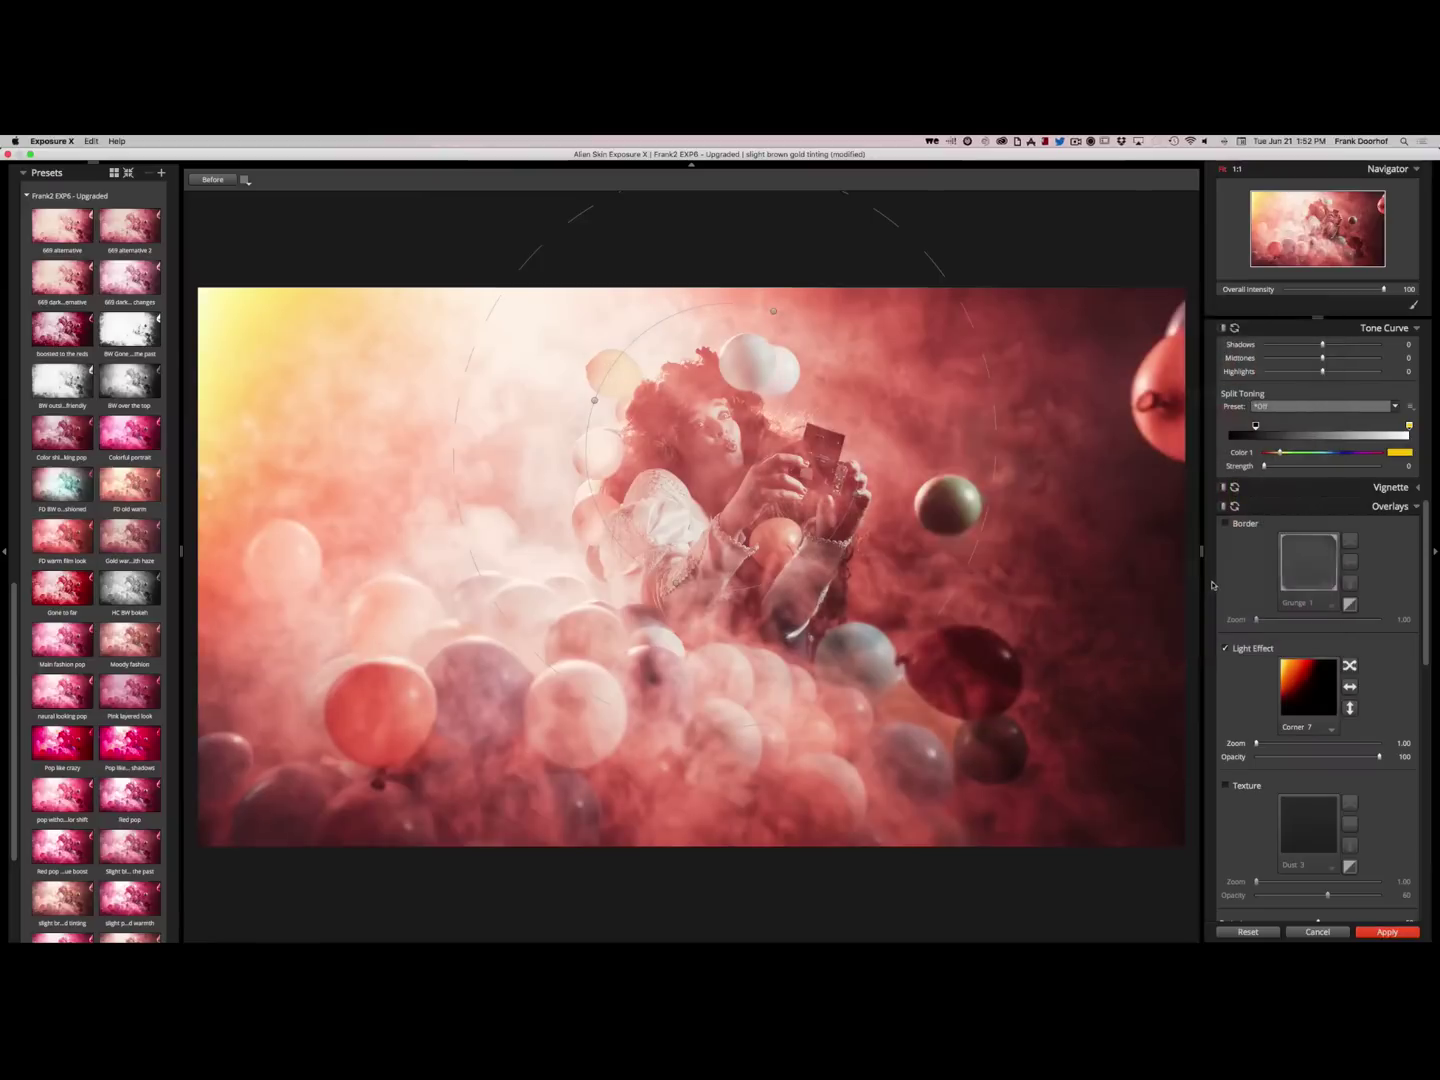
{"action": "left_click", "coordinate": [1332, 732]}
{"action": "left_click", "coordinate": [1131, 364]}
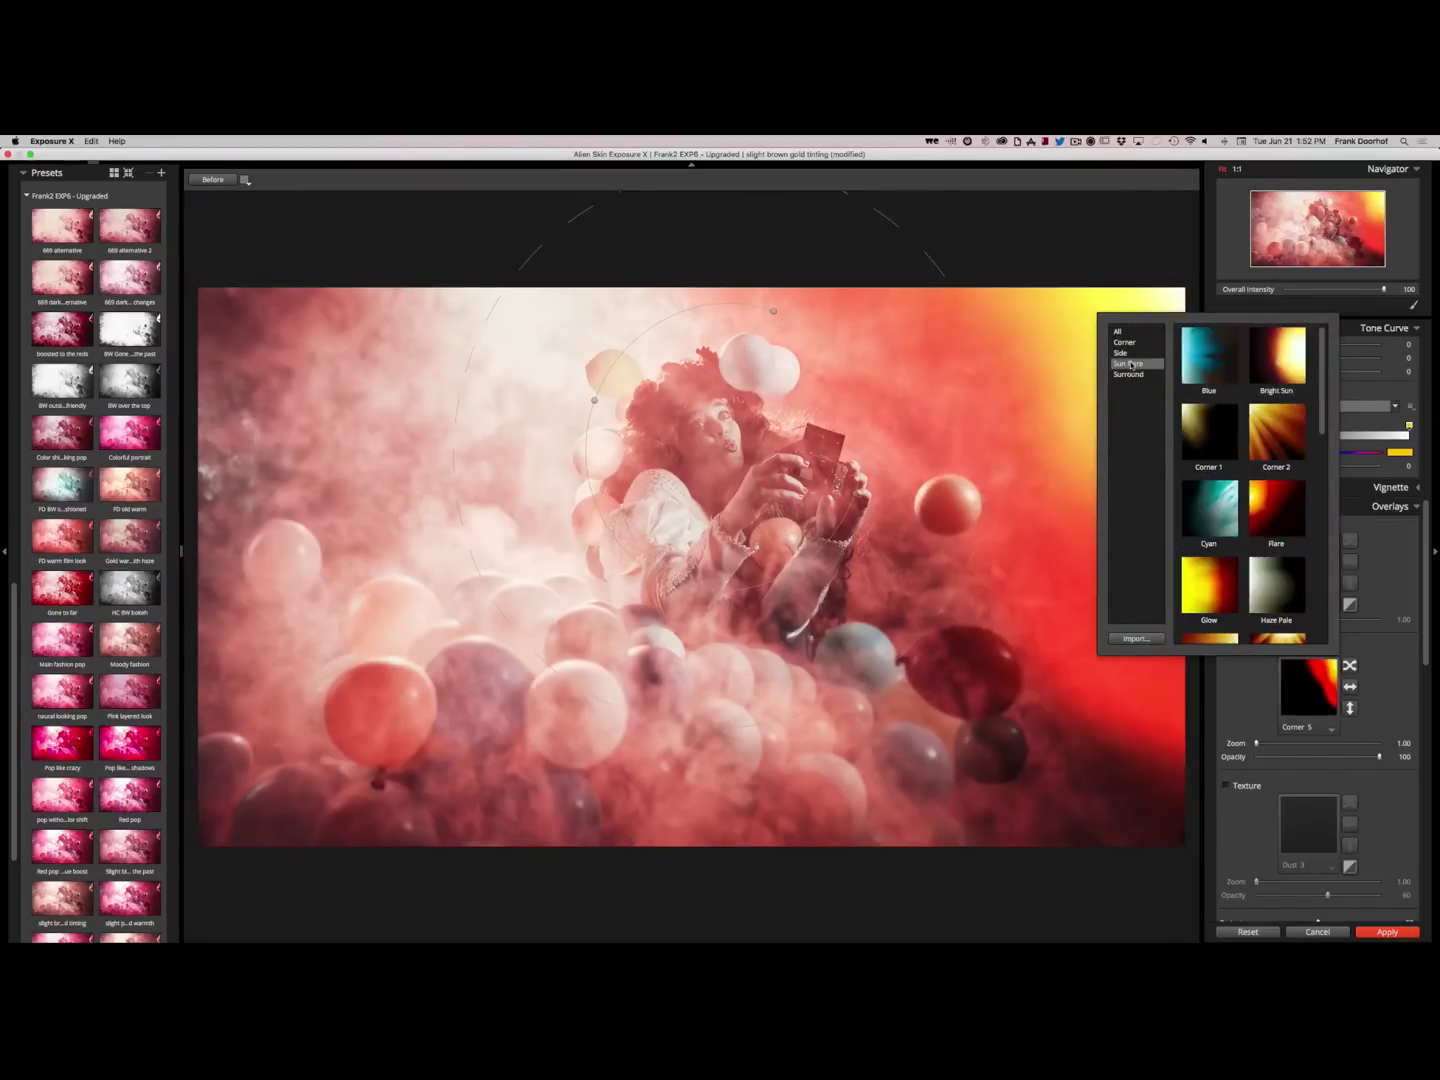
{"action": "left_click", "coordinate": [1266, 437]}
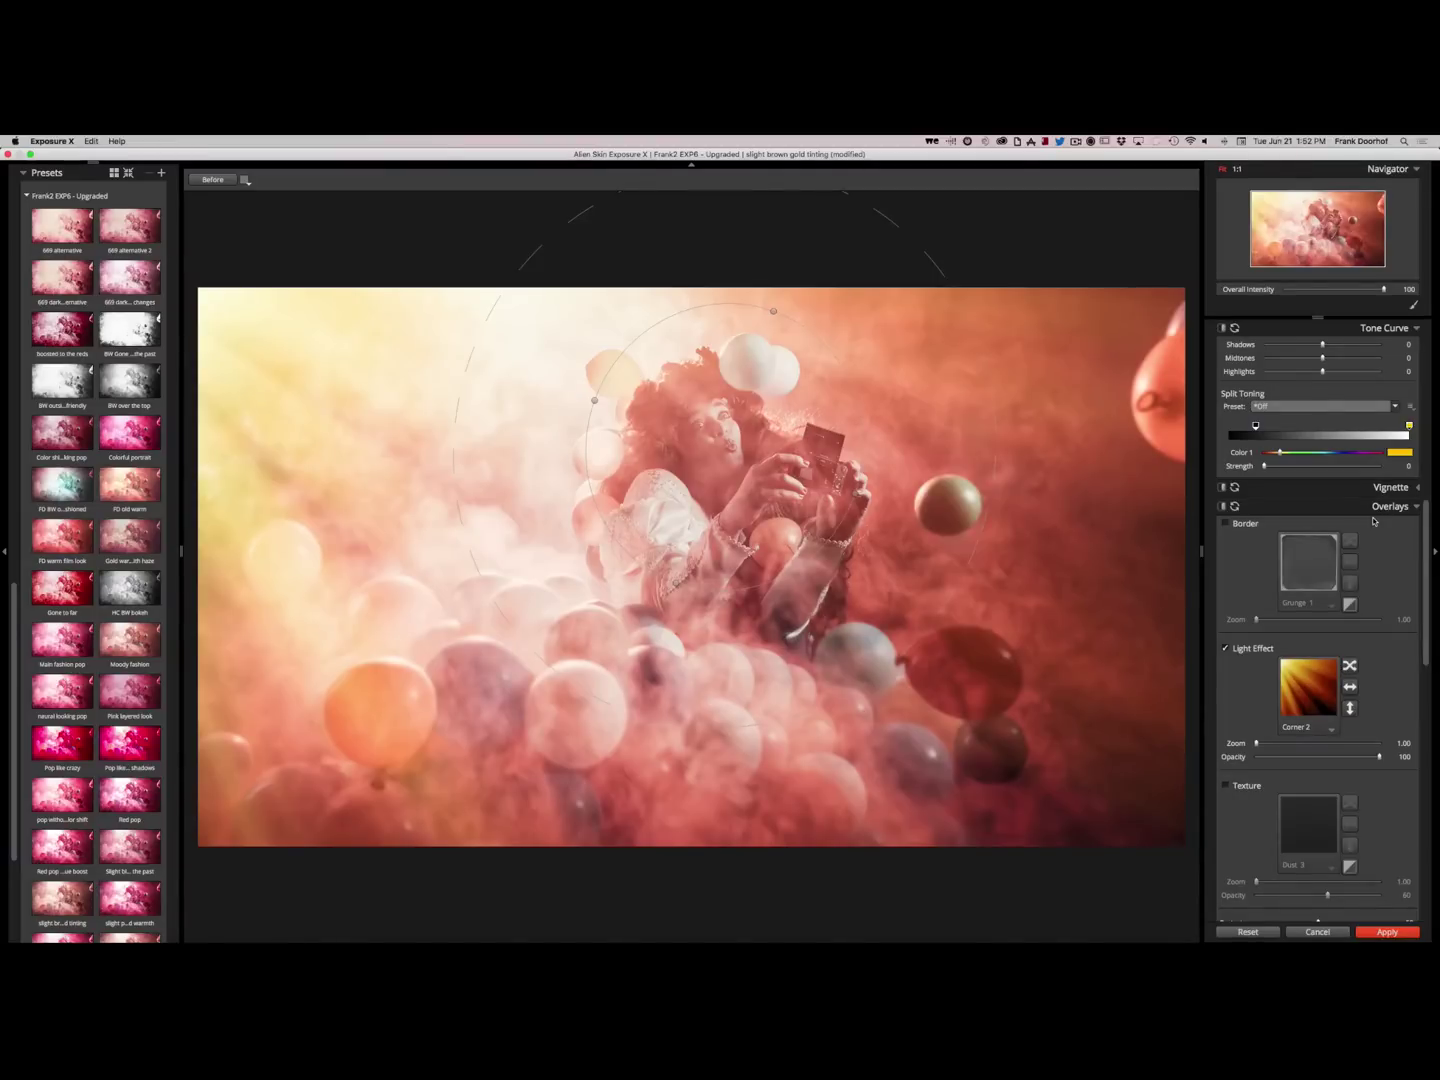
Raise the sun-flare Zoom to 1.00 at Opacity 100, comparing against the original
{"action": "left_click", "coordinate": [1227, 649]}
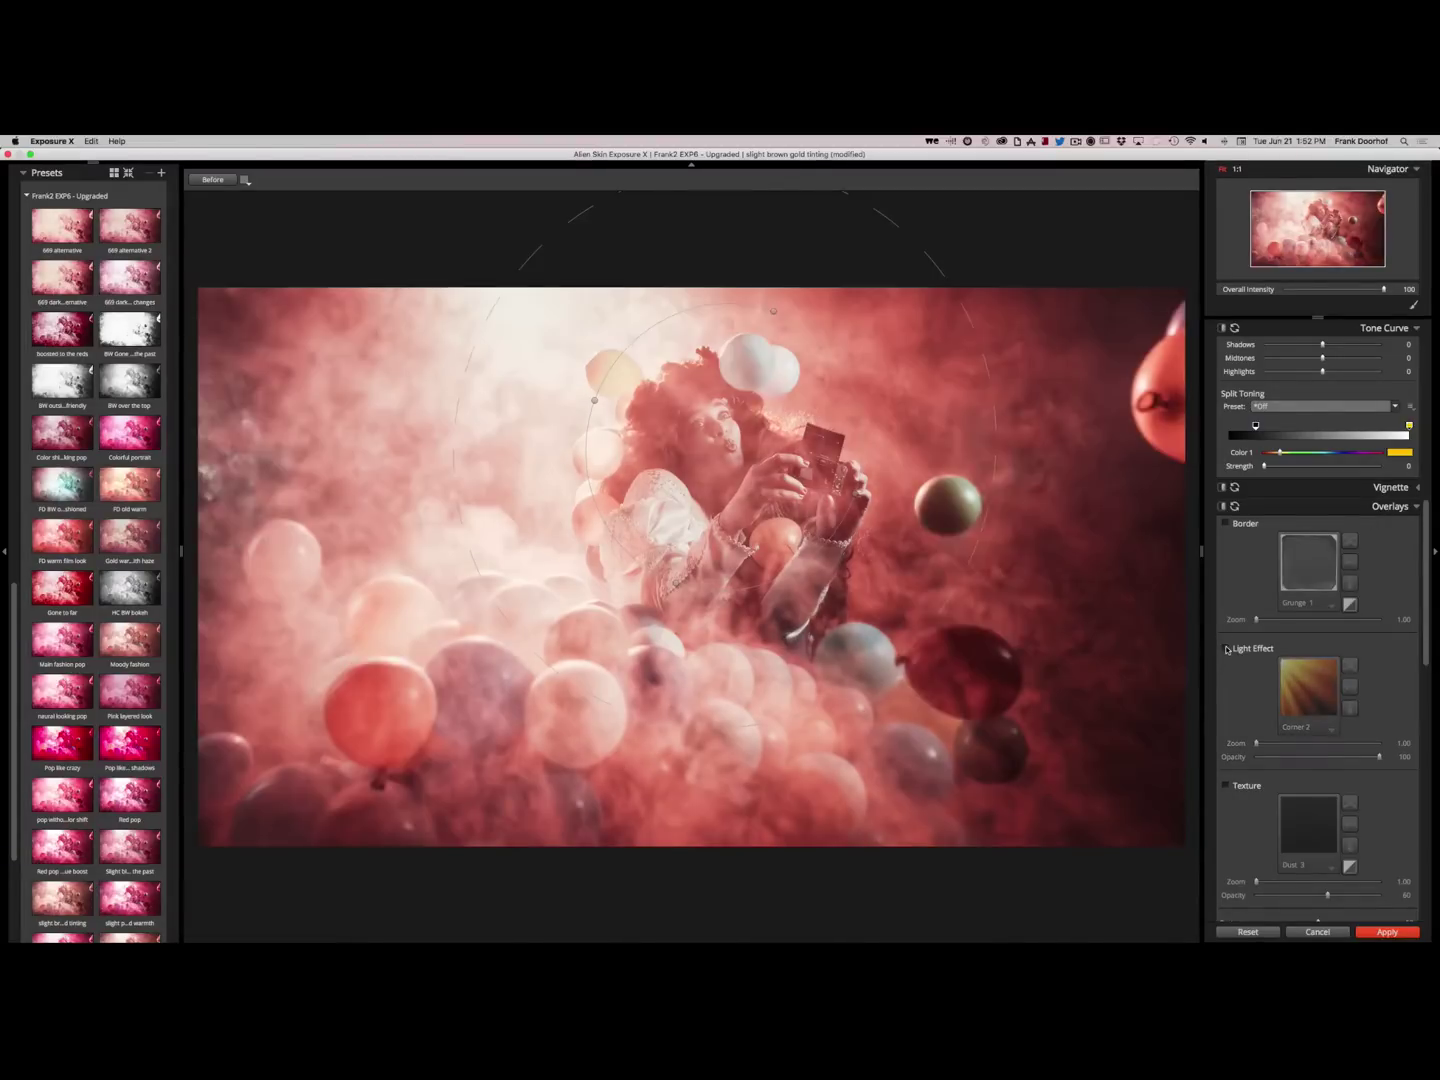
{"action": "left_click", "coordinate": [1227, 649]}
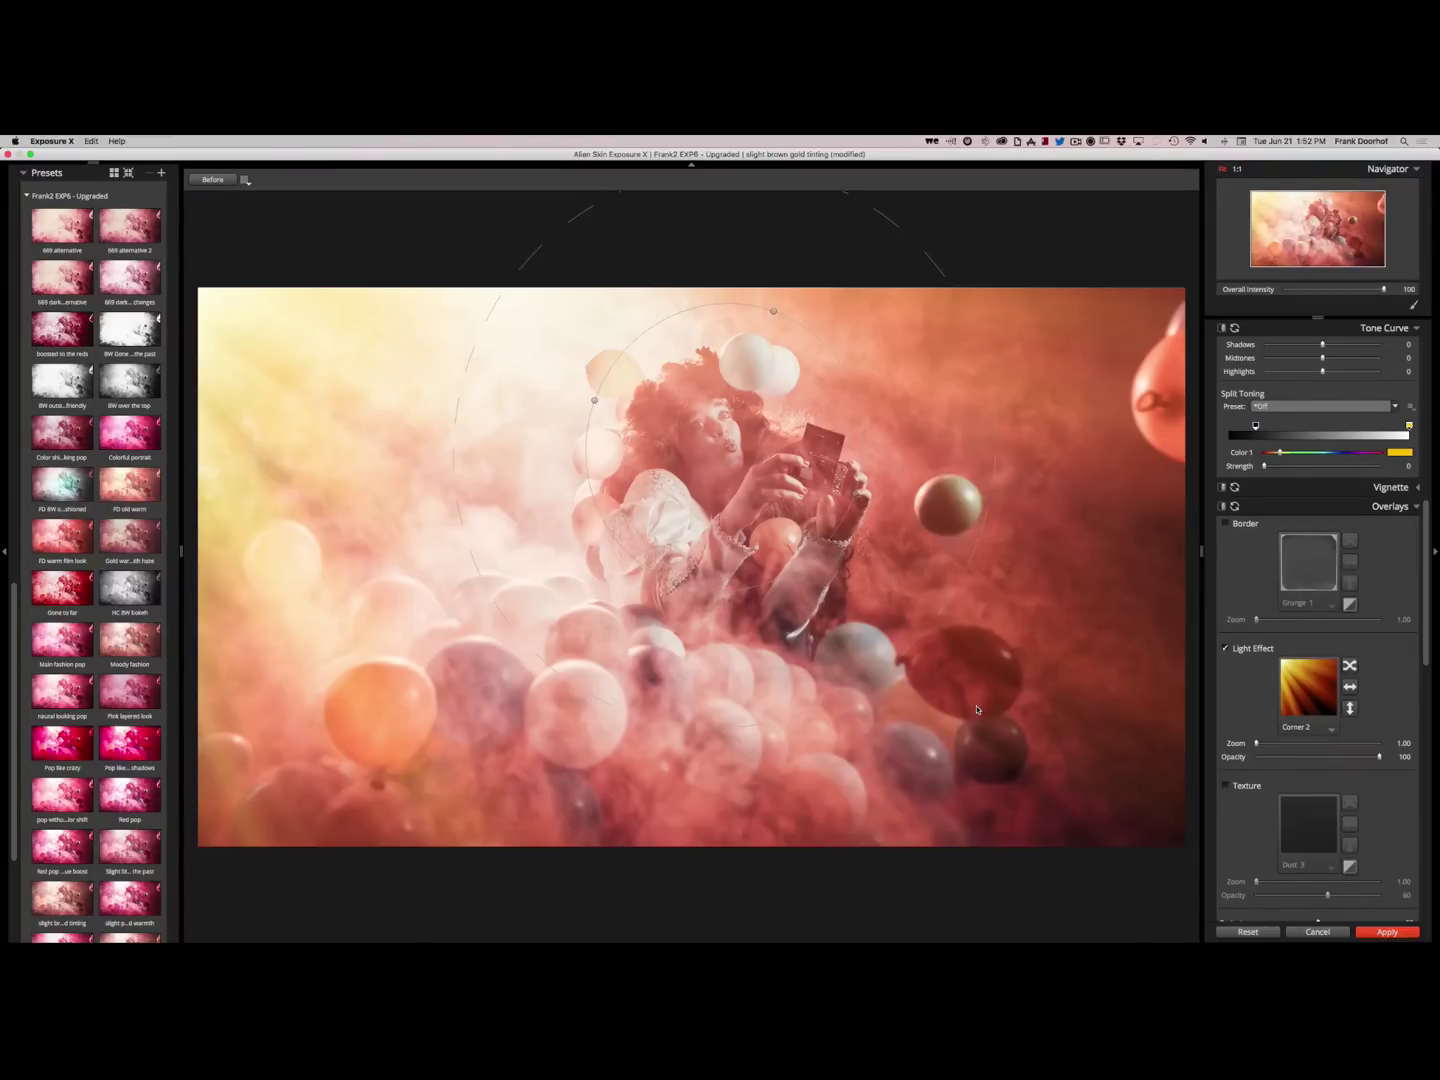
{"action": "mouse_move", "coordinate": [1258, 744]}
{"action": "left_mouse_down"}
{"action": "mouse_move", "coordinate": [1352, 744]}
{"action": "mouse_move", "coordinate": [1256, 745]}
{"action": "left_mouse_up"}
{"action": "mouse_move", "coordinate": [1377, 759]}
{"action": "left_mouse_down"}
{"action": "mouse_move", "coordinate": [1276, 759]}
{"action": "mouse_move", "coordinate": [1381, 759]}
{"action": "left_mouse_up"}
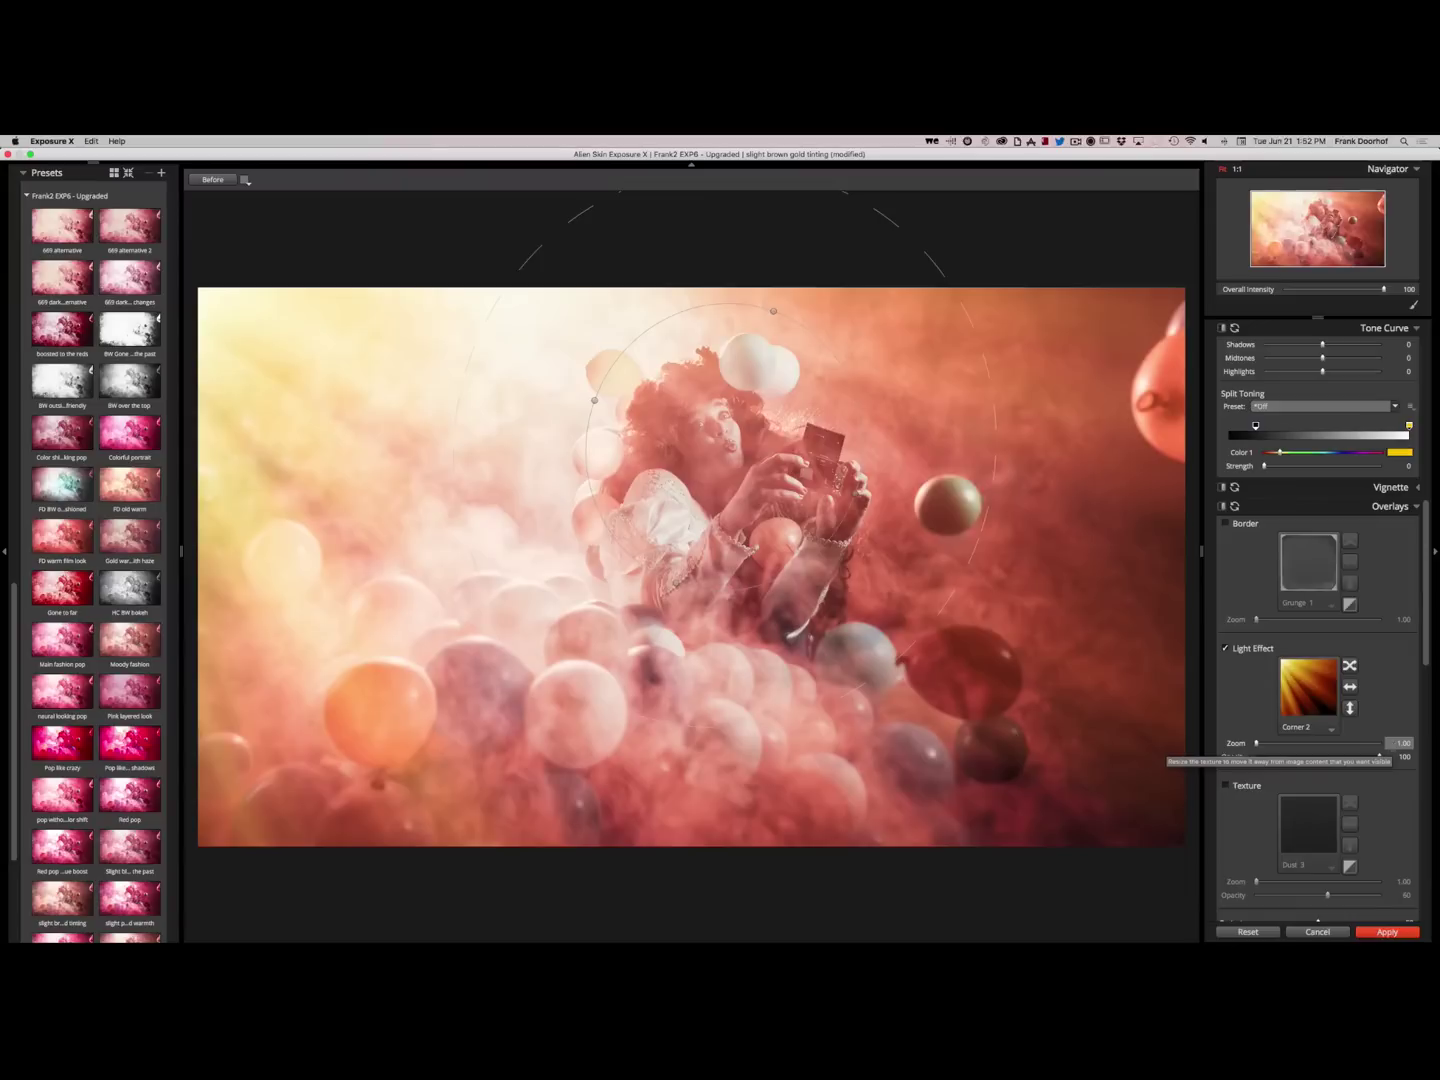
{"action": "left_click", "coordinate": [214, 180]}
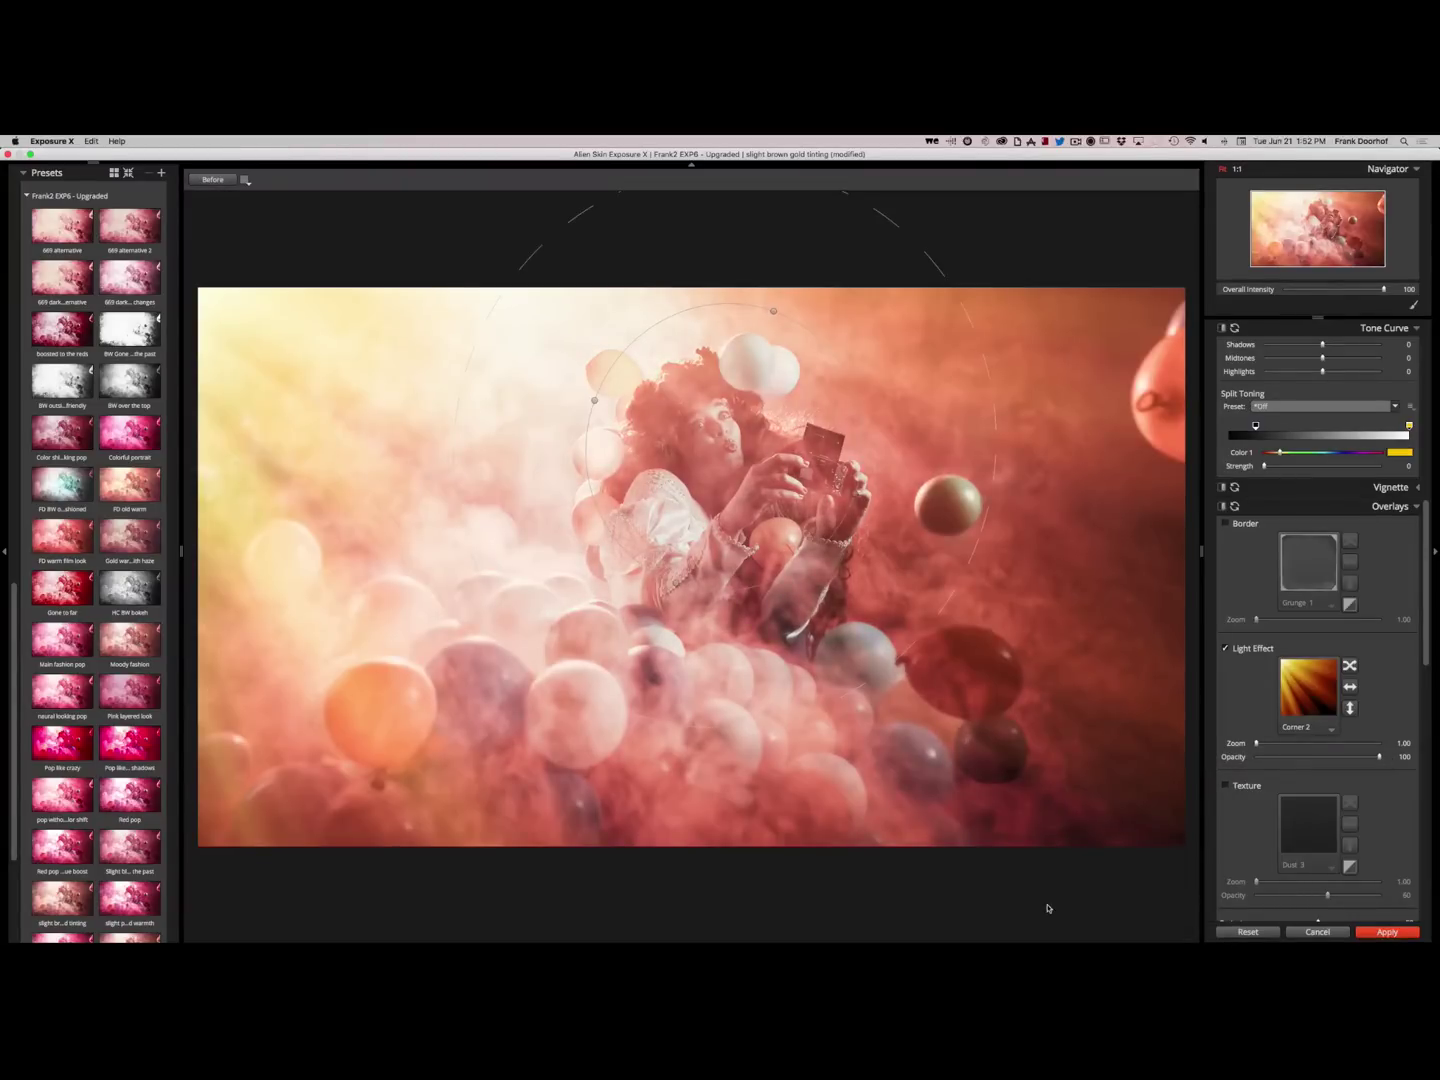
Apply the Exposure X edits and return the result to Photoshop
{"action": "left_click", "coordinate": [1389, 932]}
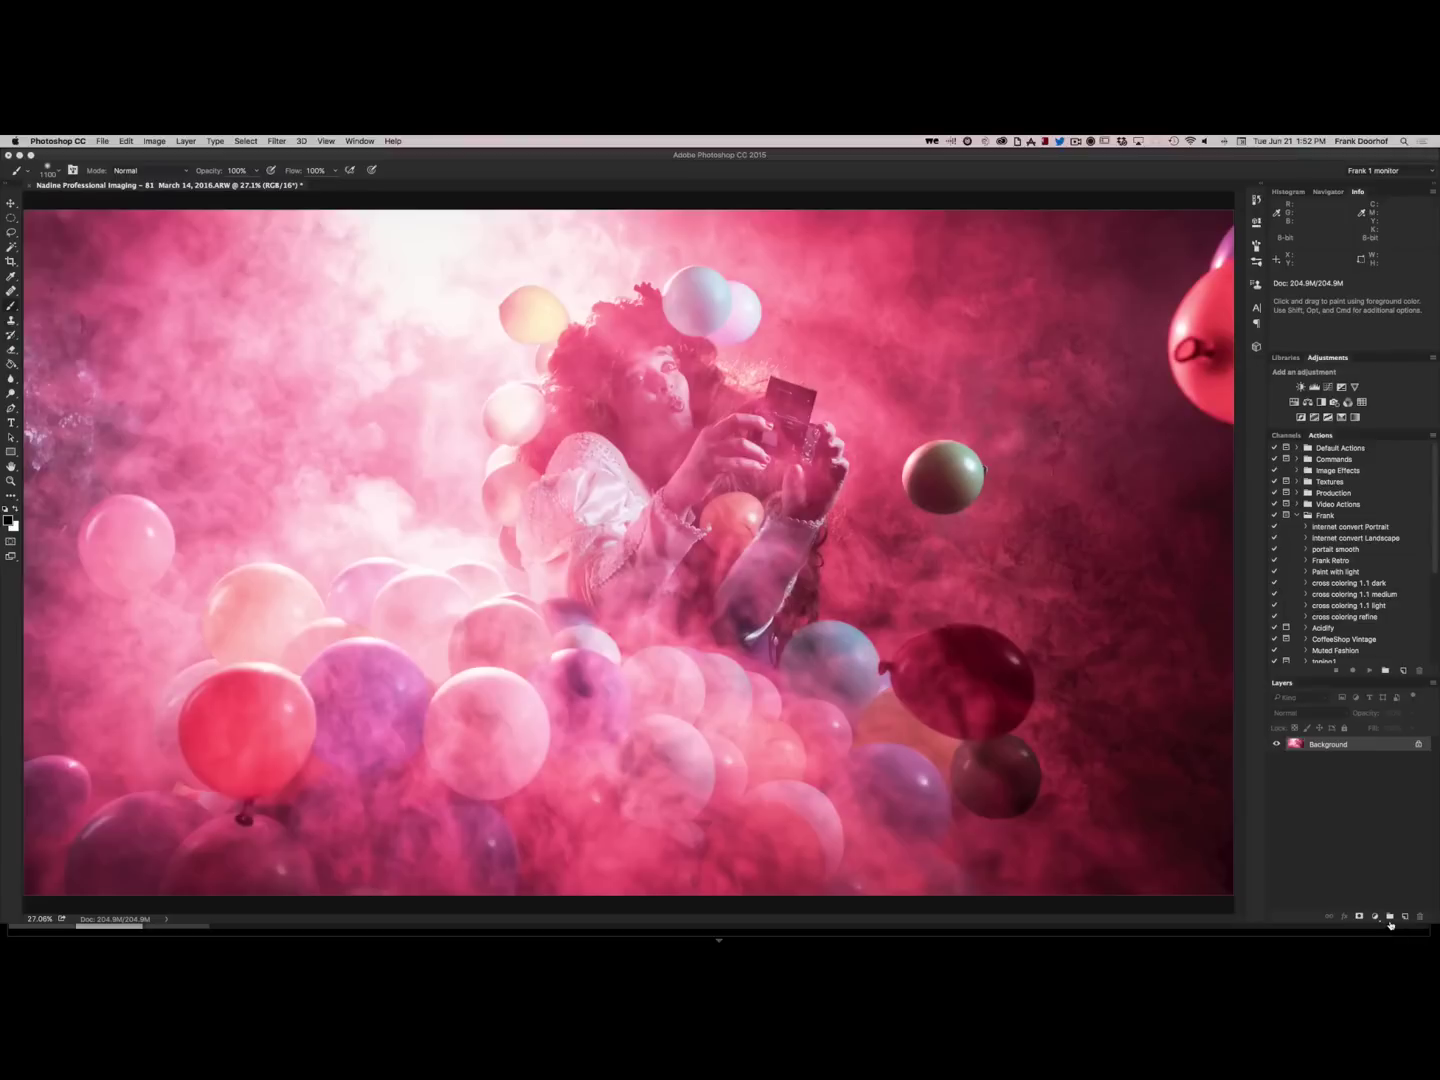